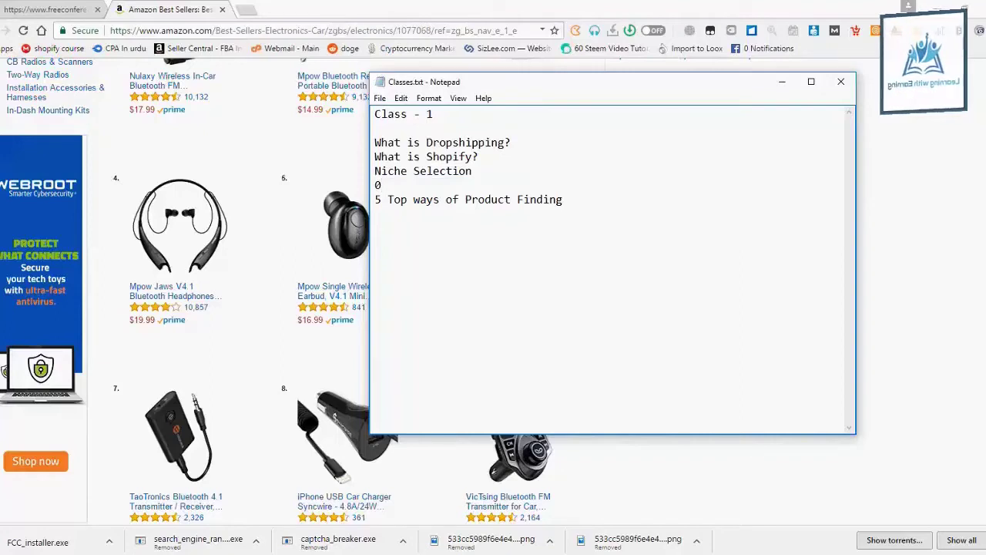
Replace the stray 0 below Niche Selection with the topic "Selection of Store Name" and add a blank line beneath it.
key(BackSpace)
text(Selection of Store Name)
key(Down)
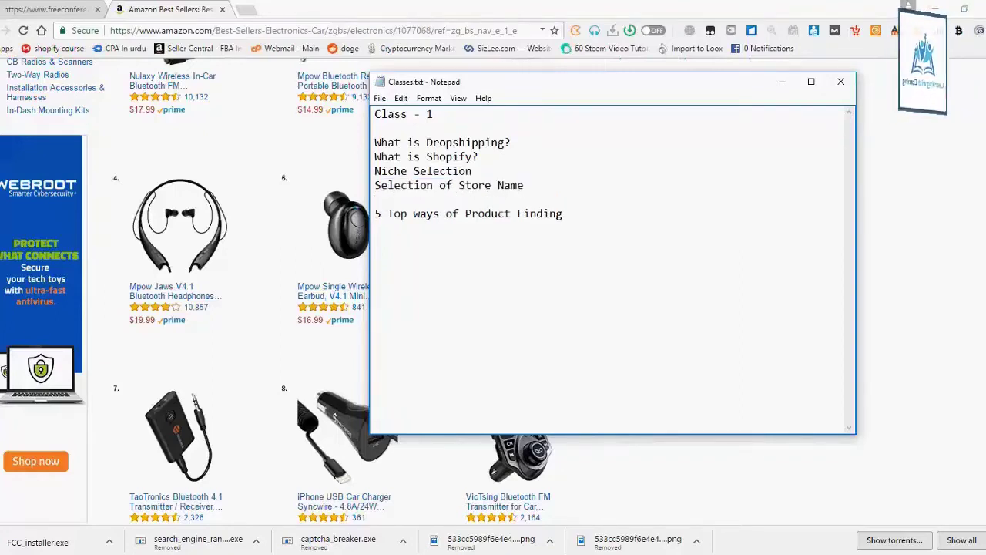
key(Return)
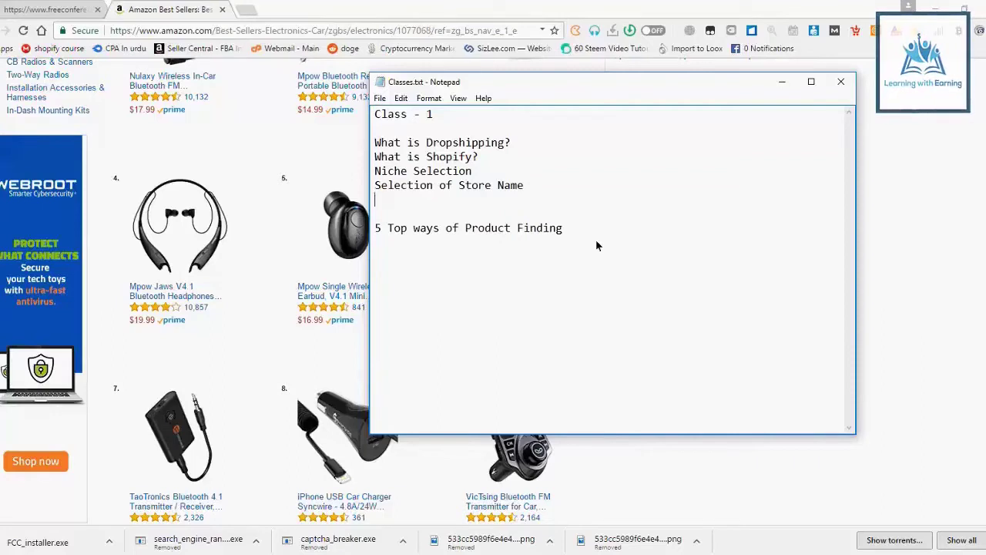
Add the note "-just one word store name" under the Selection of Store Name topic.
text(1)
key(BackSpace)
text(1)
key(BackSpace)
text(-just one word name)
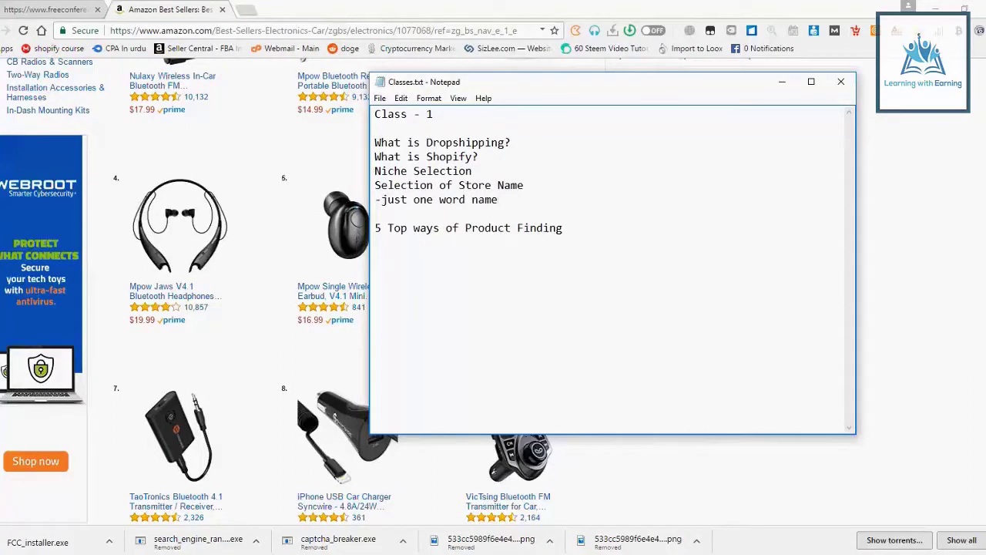
key(BackSpace)
key(BackSpace)
key(BackSpace)
key(BackSpace)
text(sotre)
key(BackSpace)
key(BackSpace)
key(BackSpace)
key(BackSpace)
text(tore name)
Open the random word list generator at listofrandomwords.com in a new browser tab.
click(247, 15)
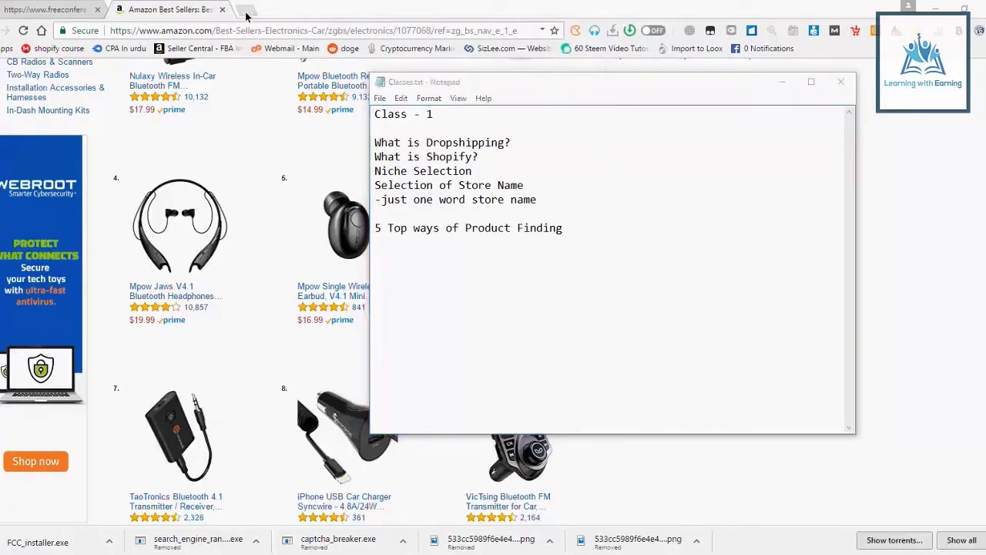
click(247, 15)
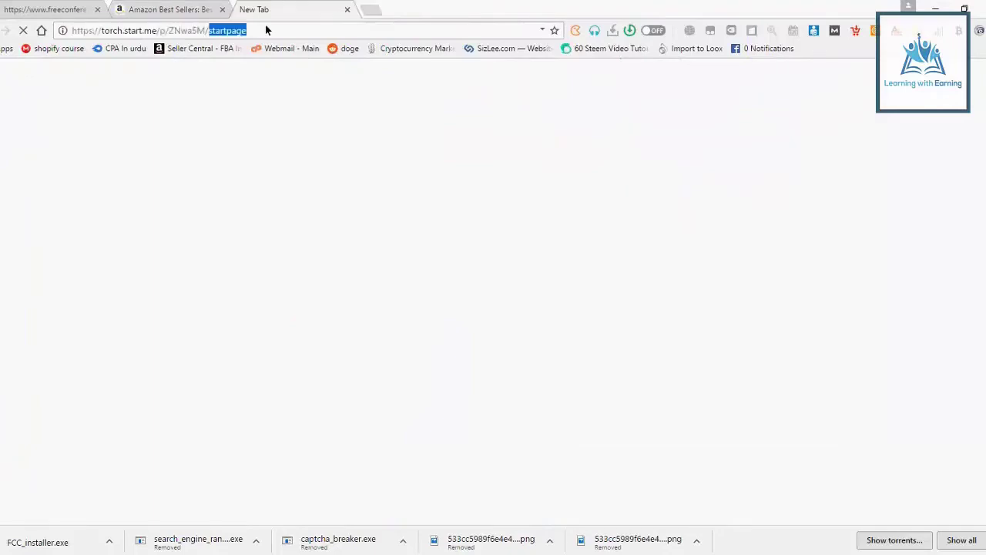
key(BackSpace)
key(BackSpace)
key(BackSpace)
key(BackSpace)
key(BackSpace)
key(BackSpace)
key(BackSpace)
key(BackSpace)
key(BackSpace)
key(BackSpace)
key(BackSpace)
key(BackSpace)
key(BackSpace)
key(BackSpace)
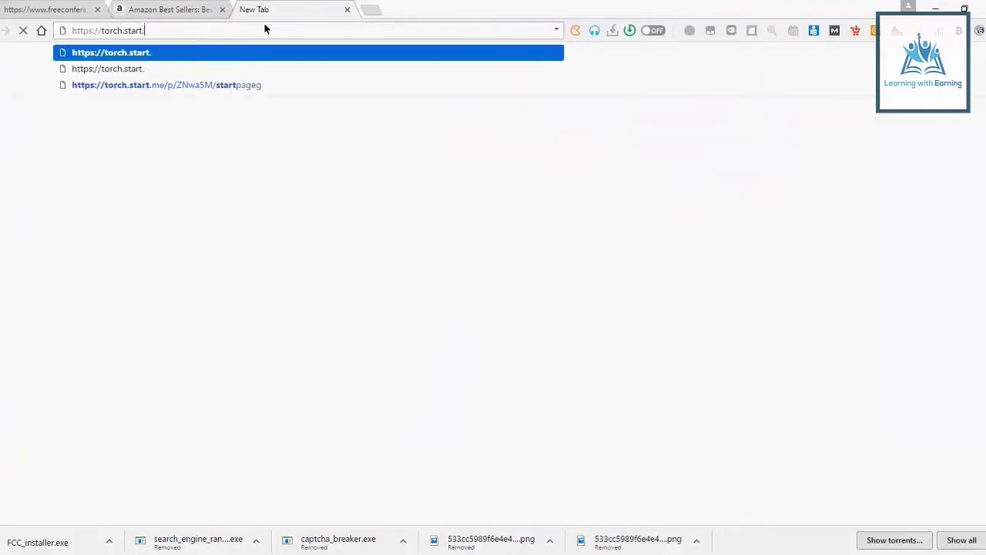
key(BackSpace)
key(BackSpace)
key(BackSpace)
key(BackSpace)
key(BackSpace)
key(BackSpace)
key(BackSpace)
key(BackSpace)
key(BackSpace)
key(BackSpace)
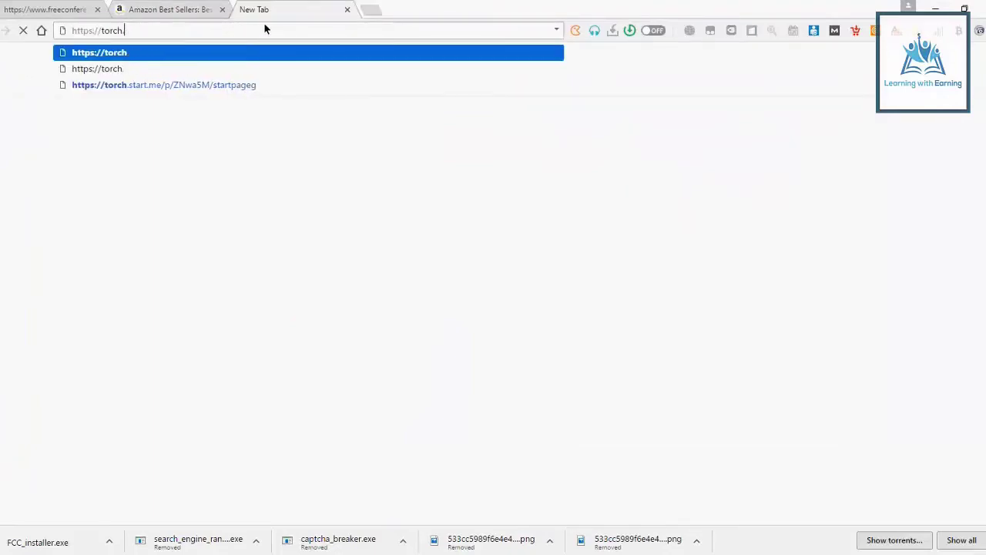
text(or)
key(BackSpace)
key(BackSpace)
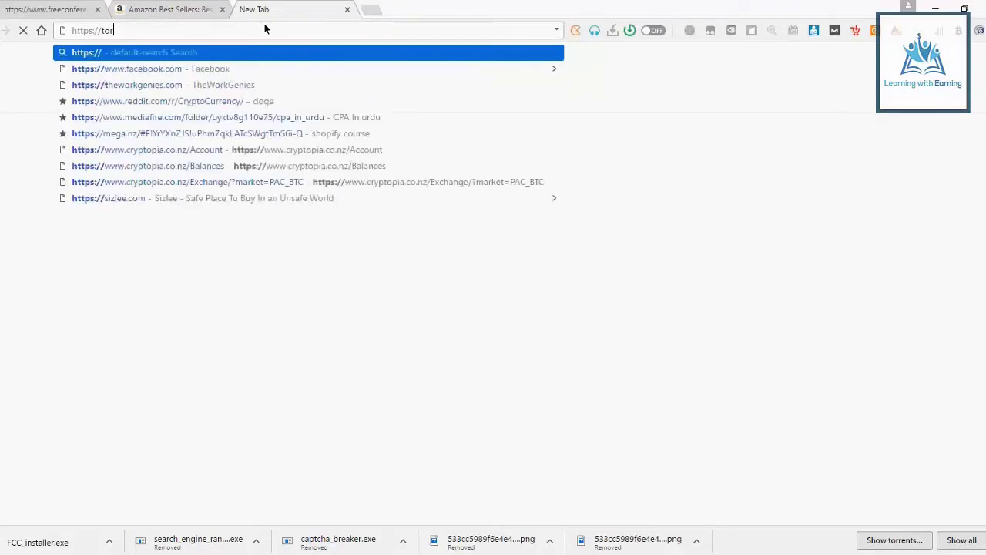
key(BackSpace)
key(BackSpace)
key(BackSpace)
key(BackSpace)
key(BackSpace)
key(BackSpace)
key(BackSpace)
key(BackSpace)
key(BackSpace)
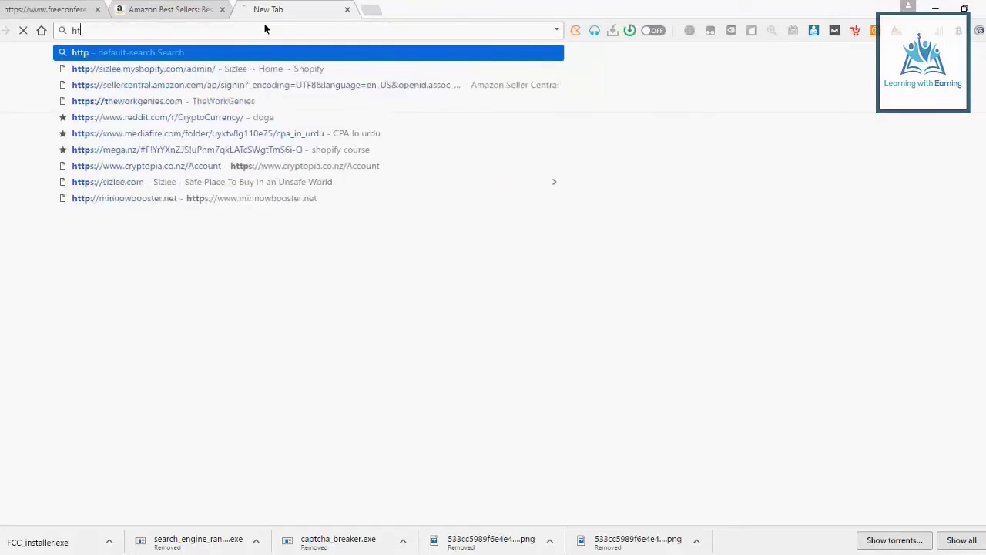
text(random)
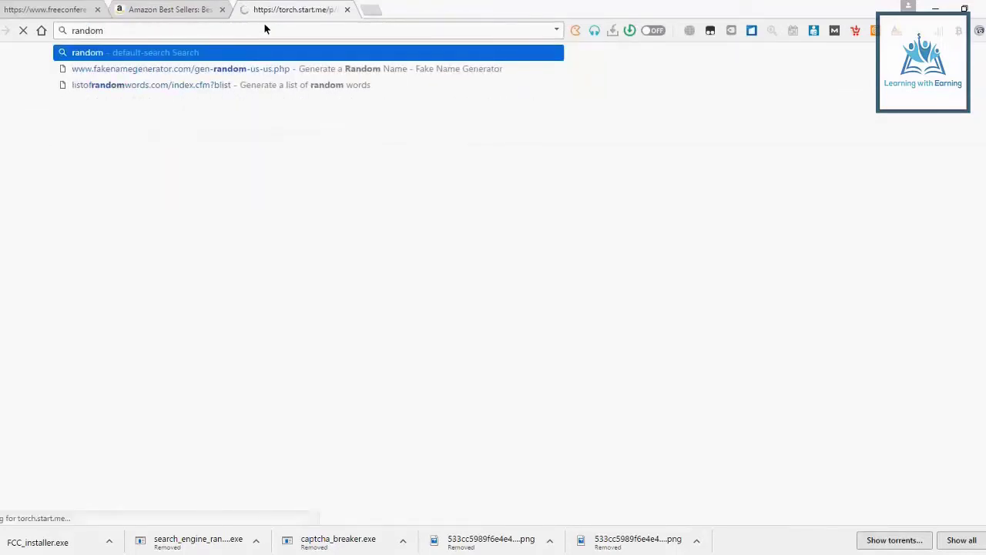
key(Down)
key(Down)
key(Return)
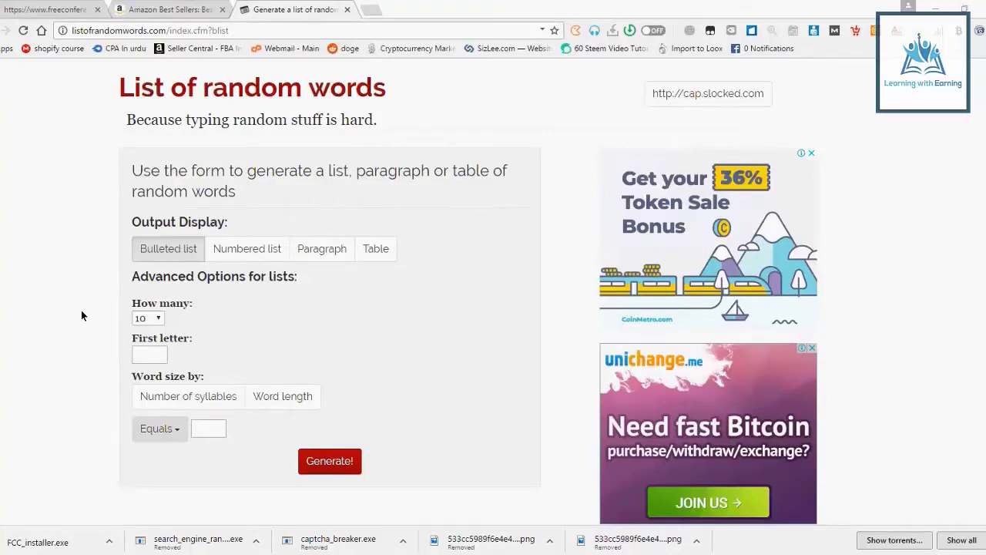
Generate a bulleted list of 10 random words with no letter or size restriction.
scroll(82, 315, down, 1)
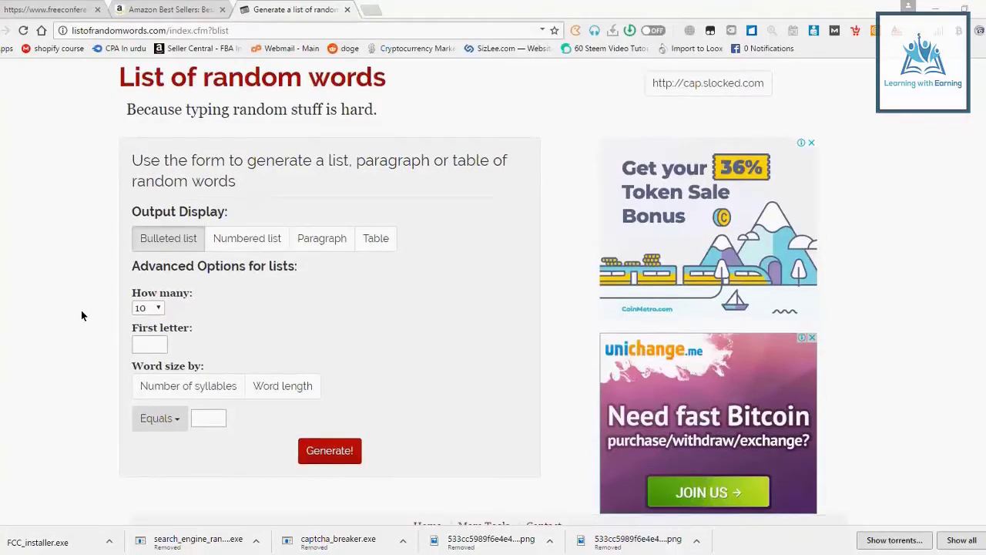
scroll(83, 315, down, 1)
scroll(83, 315, down, 1)
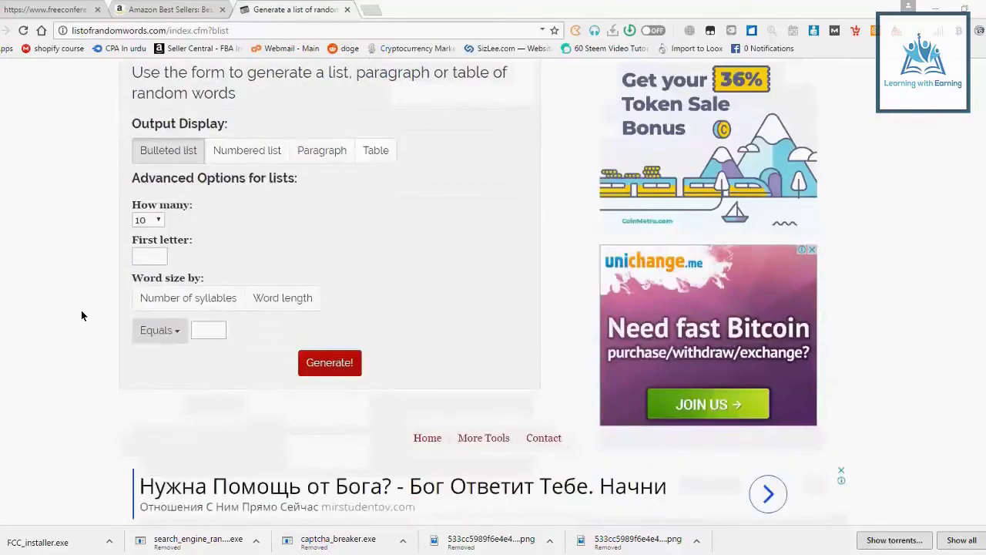
scroll(592, 132, down, 1)
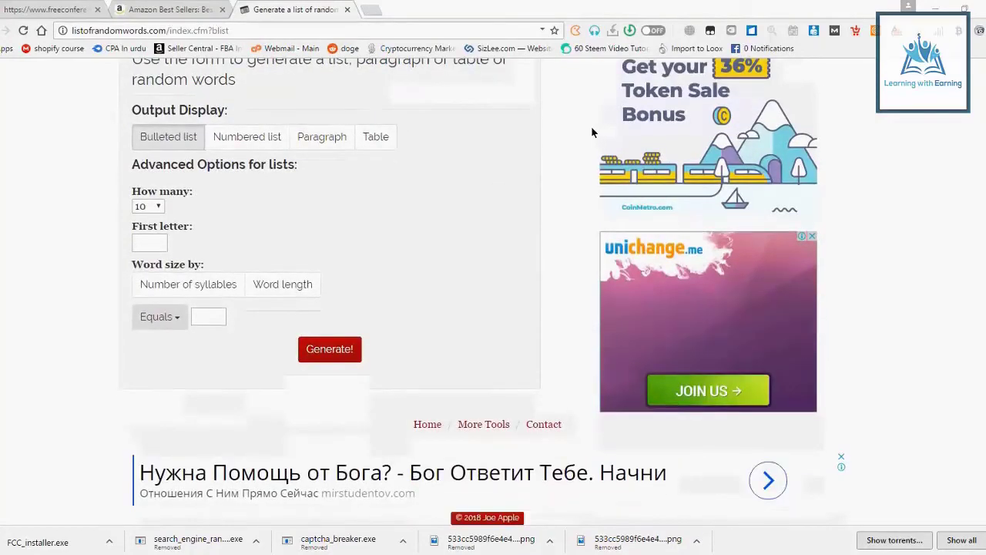
scroll(106, 262, up, 3)
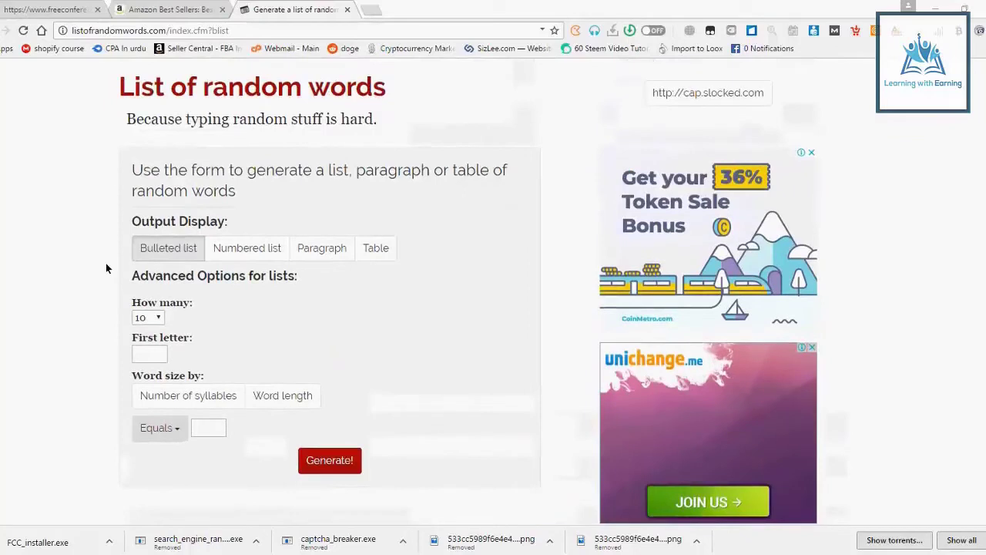
scroll(107, 268, down, 3)
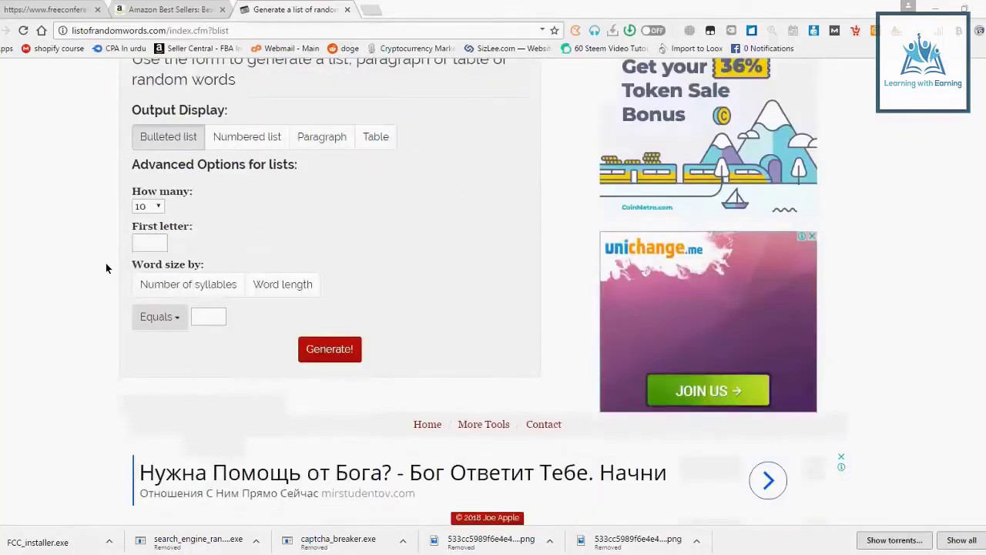
click(330, 349)
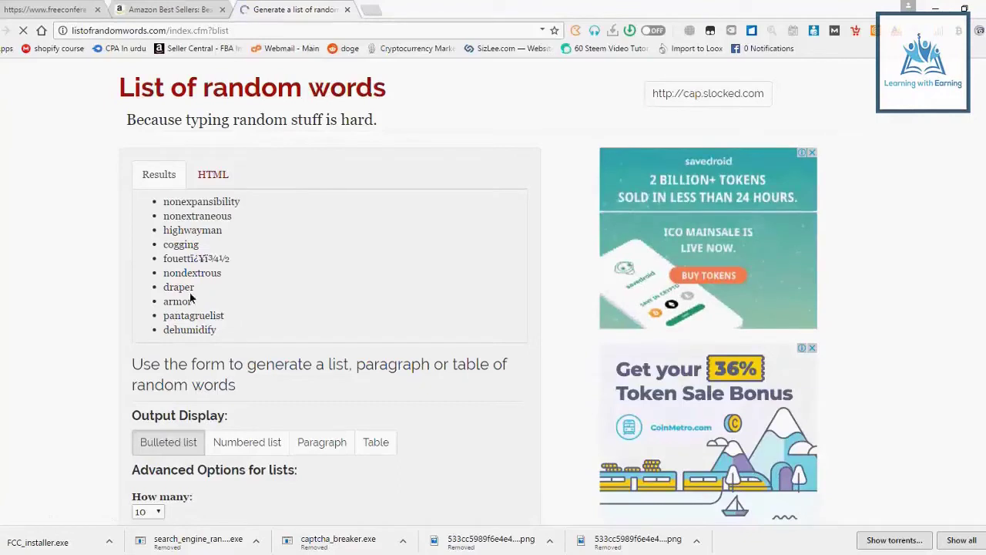
Select the word "draper" in the generated results as a store name candidate.
drag(194, 290, 165, 217)
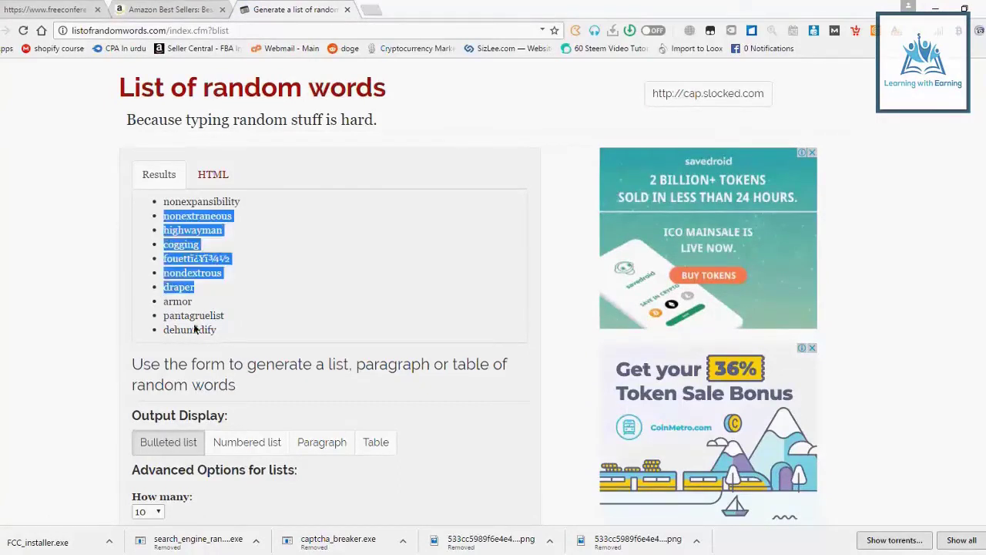
click(196, 282)
double_click(179, 287)
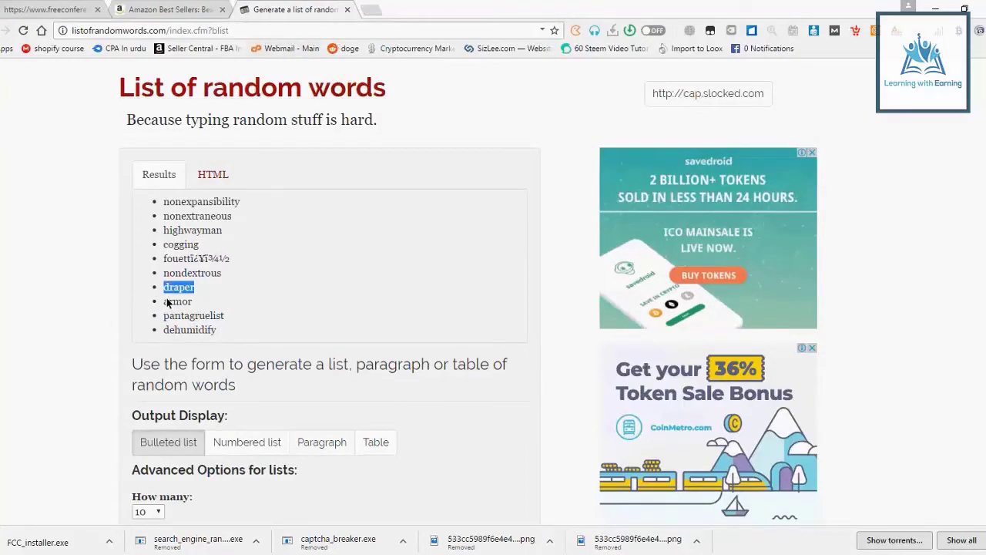
click(224, 297)
drag(203, 288, 148, 287)
Open Google in a new browser tab.
click(371, 9)
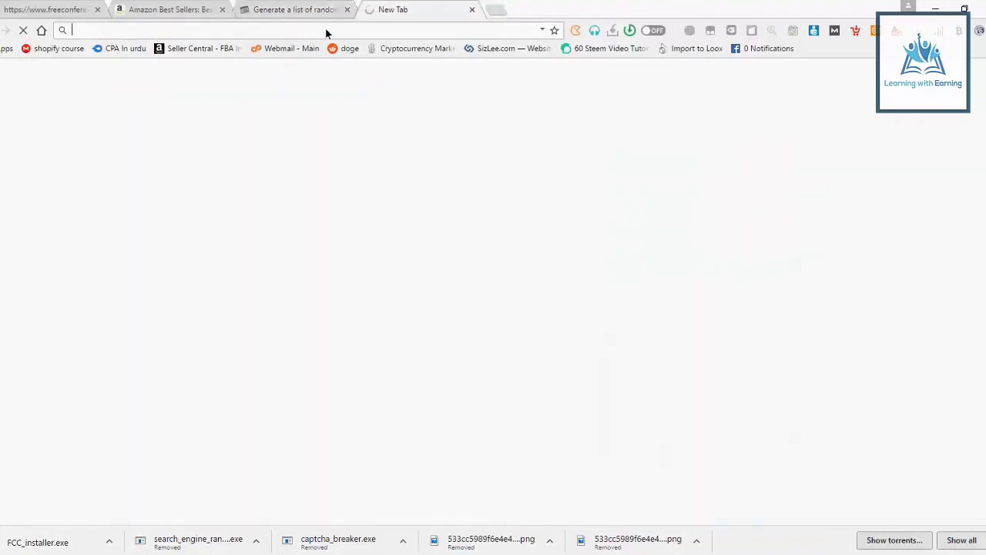
text(g)
key(Return)
click(306, 9)
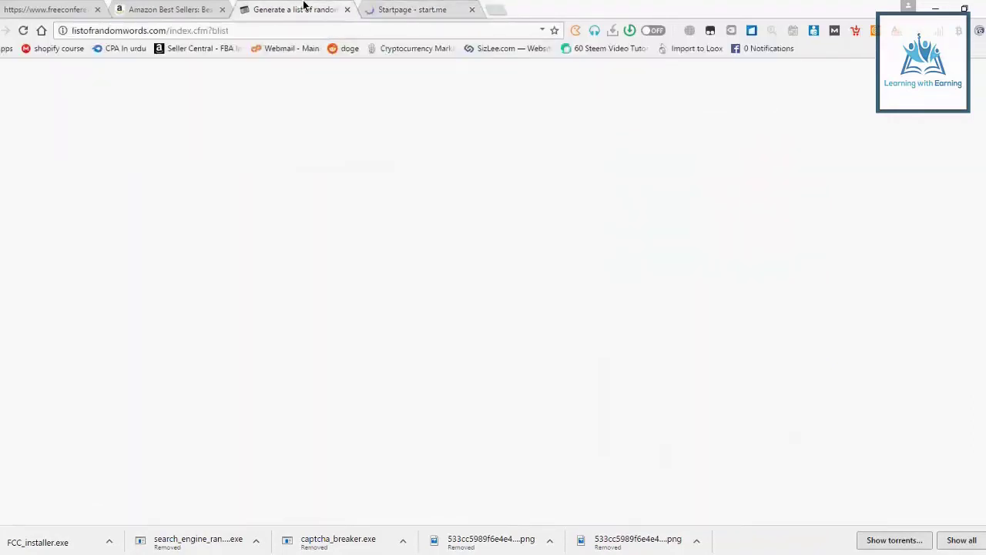
click(387, 9)
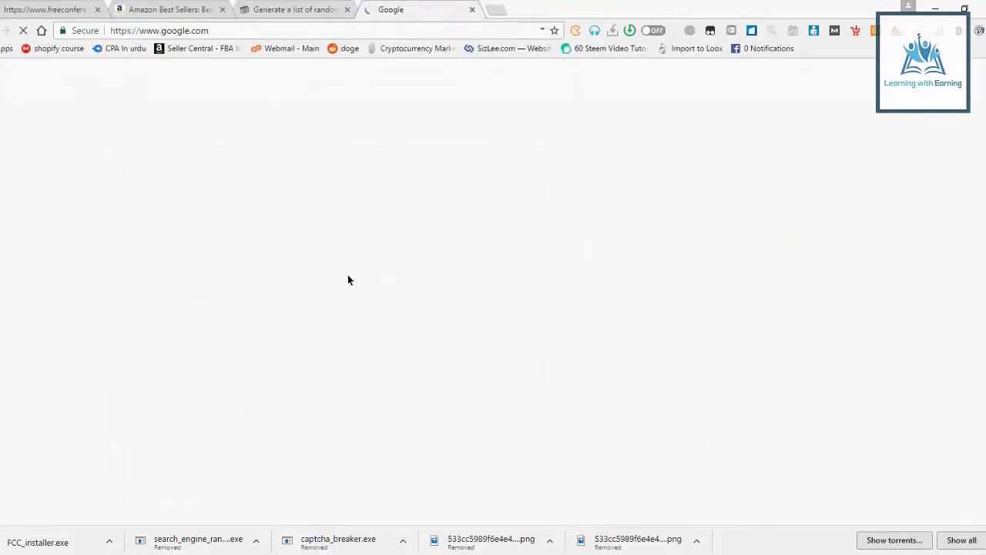
Recheck the chosen word in the random words list and search Google for "draper meaning".
click(278, 9)
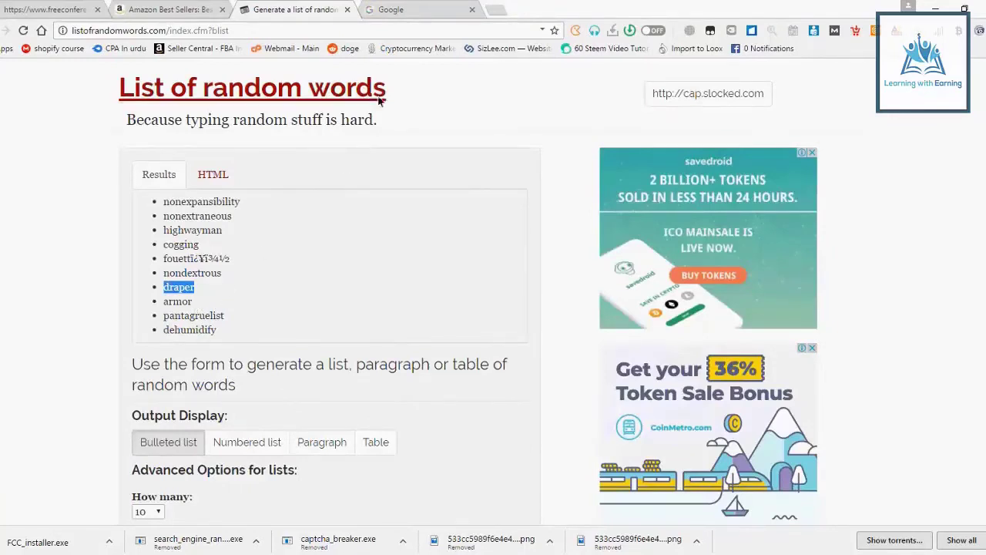
click(397, 10)
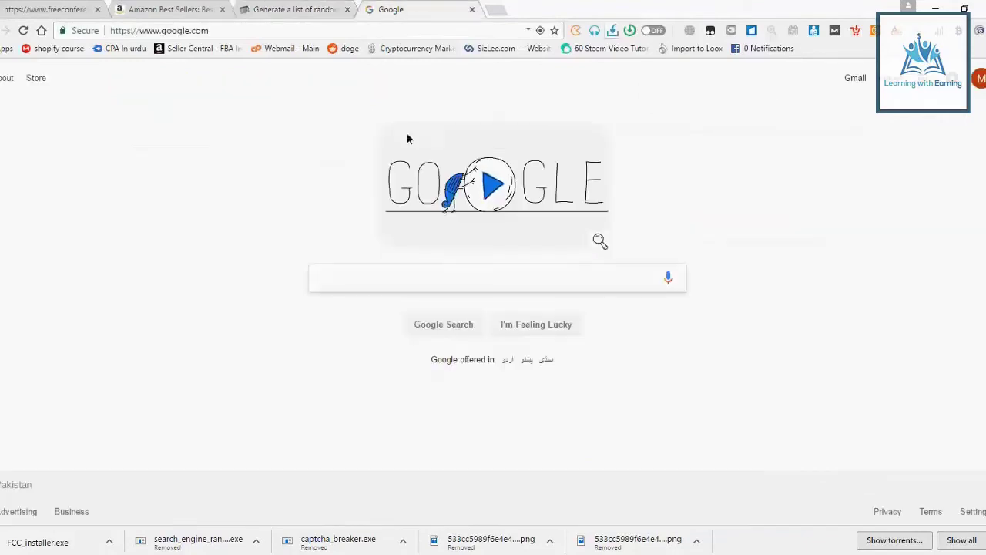
click(374, 278)
text(draper meaning)
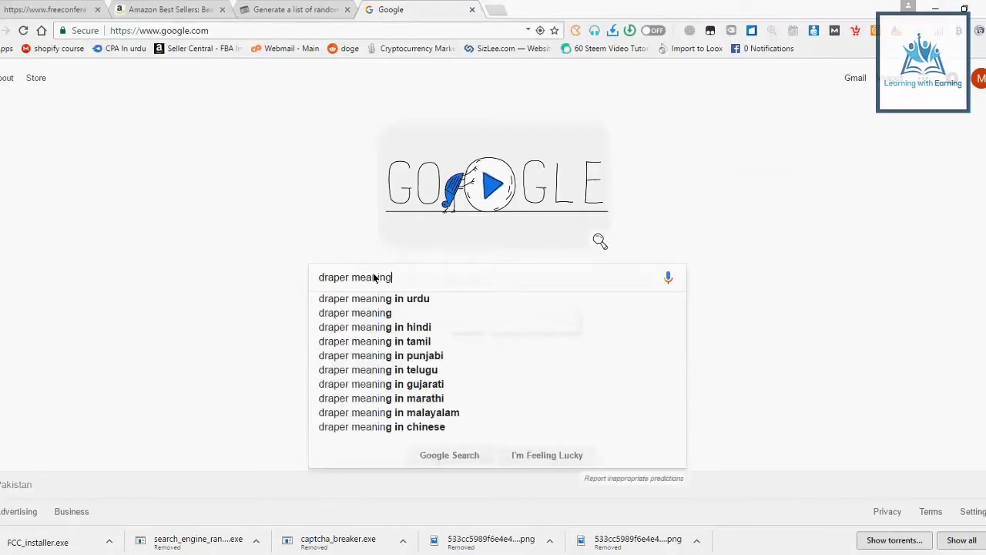
key(Return)
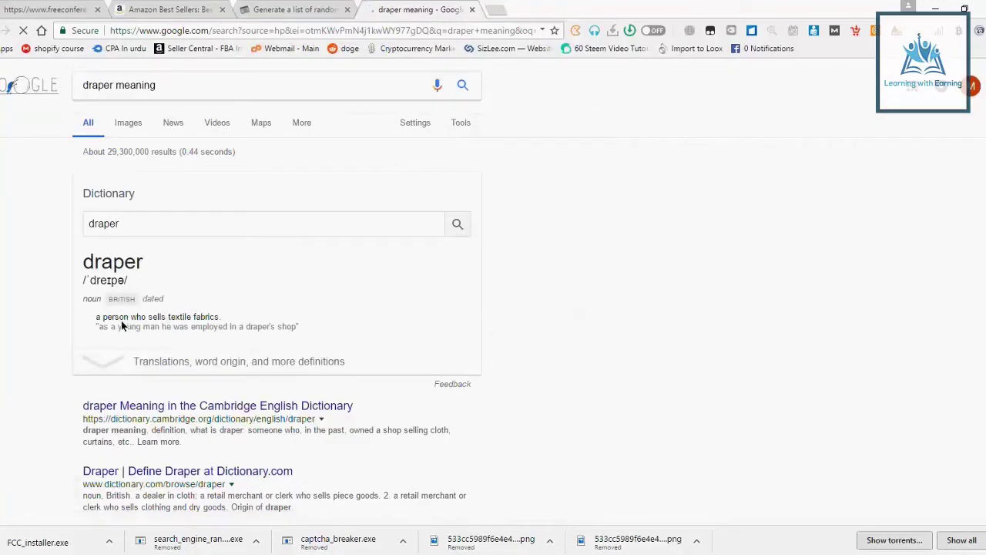
Examine the dictionary definition of draper and copy the word from the dictionary search box.
drag(94, 319, 231, 312)
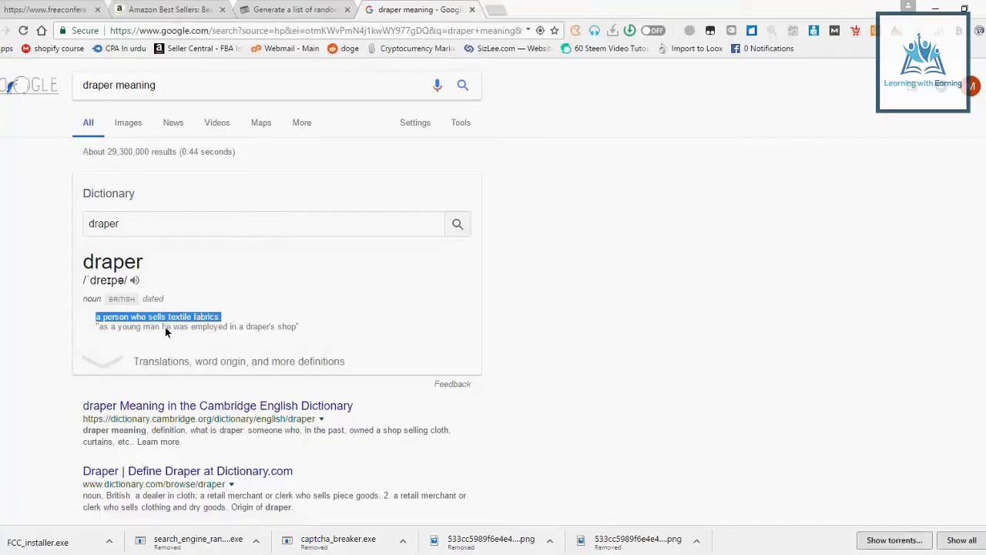
click(242, 316)
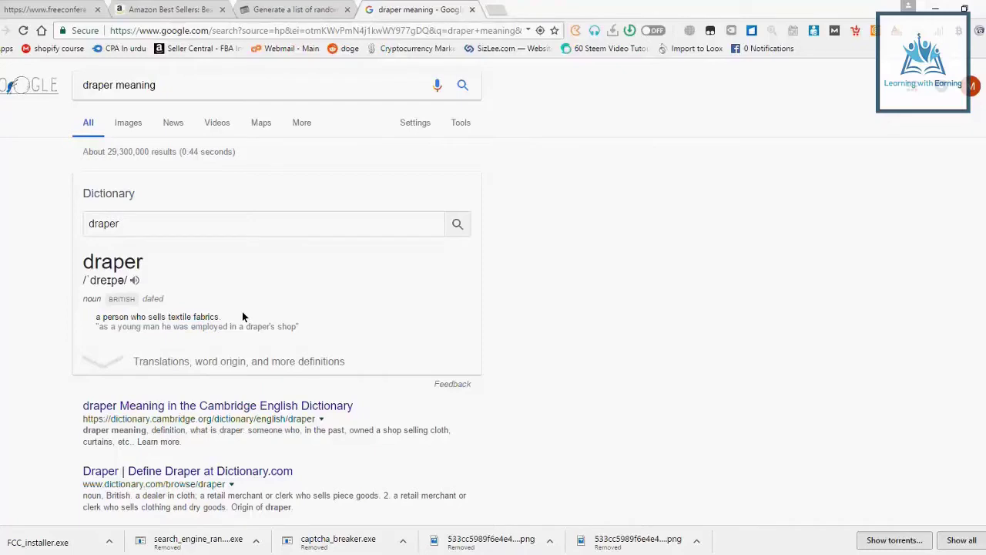
drag(145, 227, 33, 220)
click(154, 230)
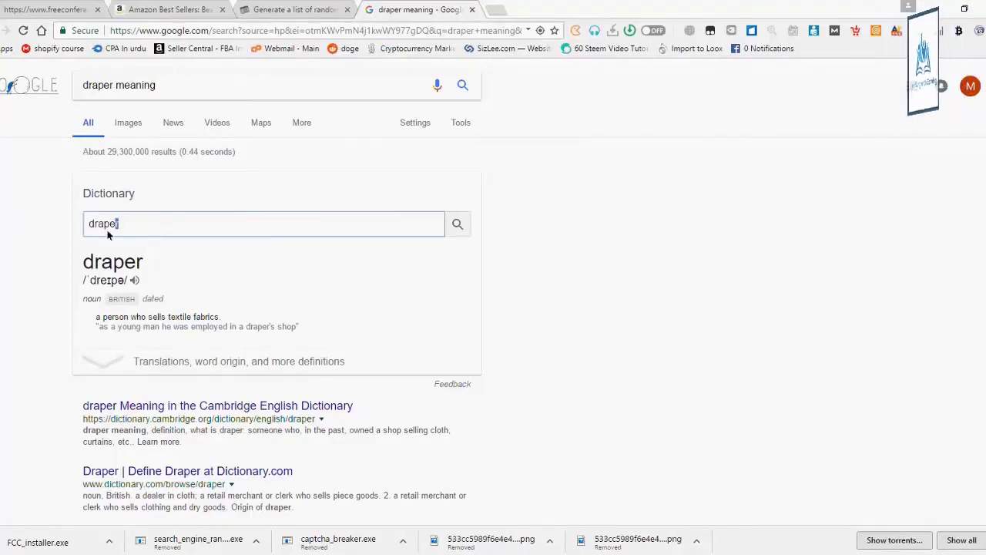
drag(155, 231, 64, 232)
key(ctrl+c)
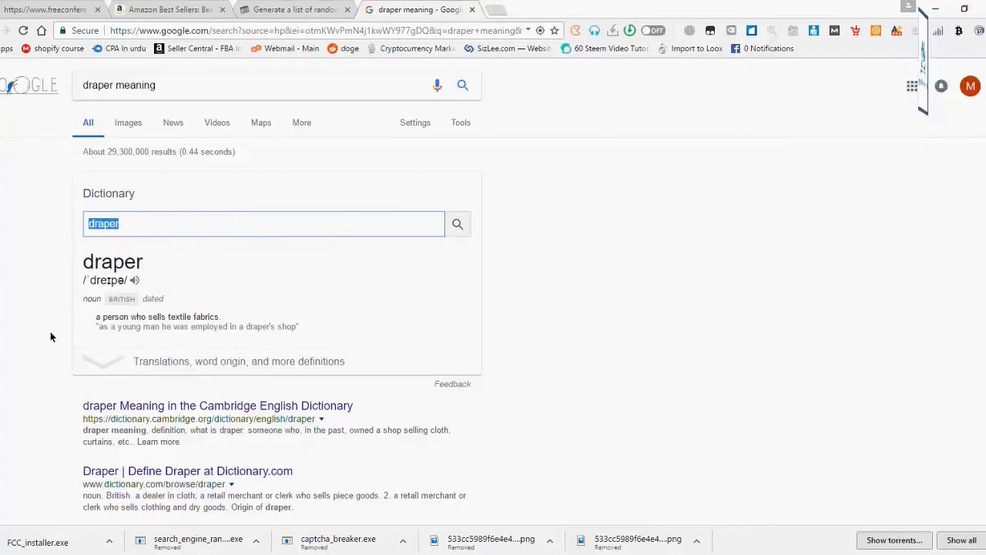
drag(153, 317, 249, 325)
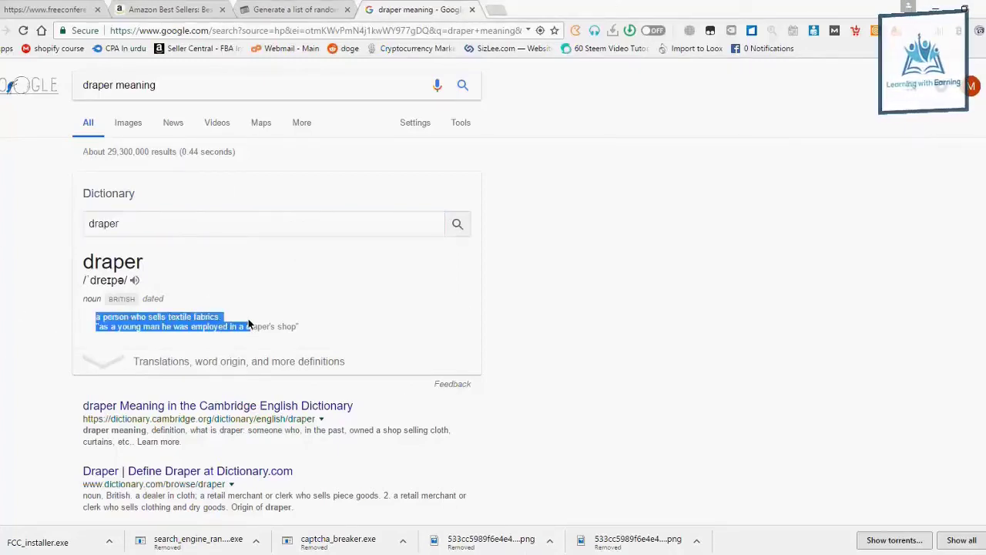
click(340, 324)
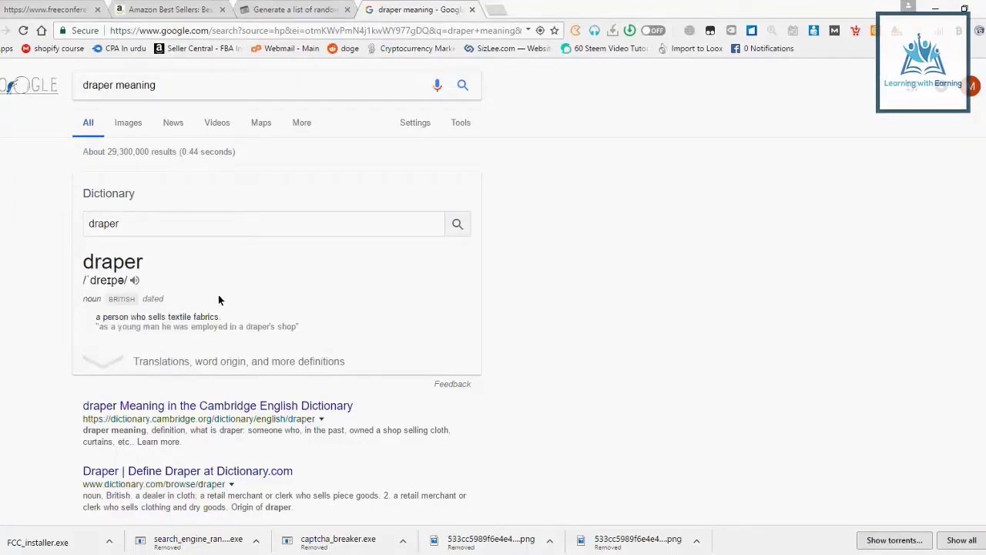
Open a new browser tab.
click(497, 10)
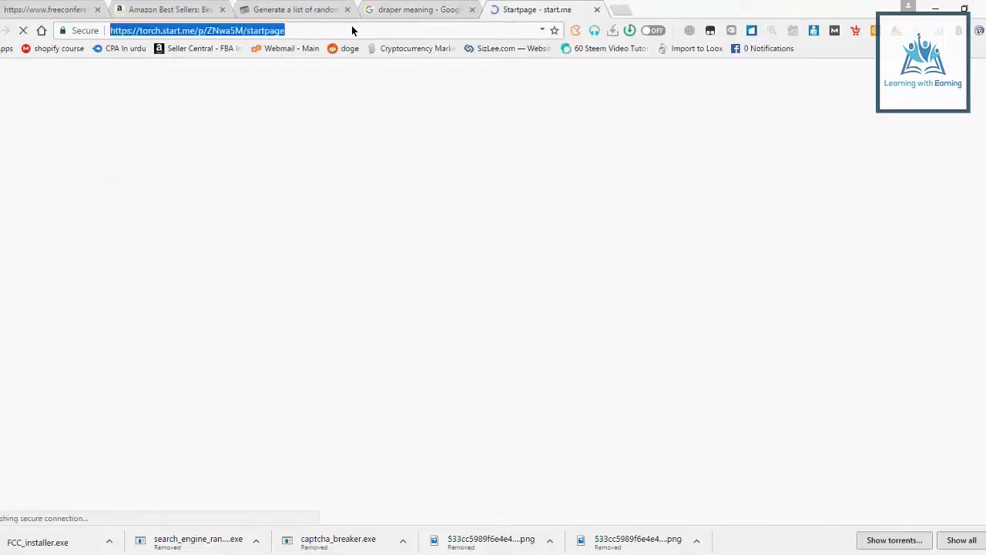
text(domain)
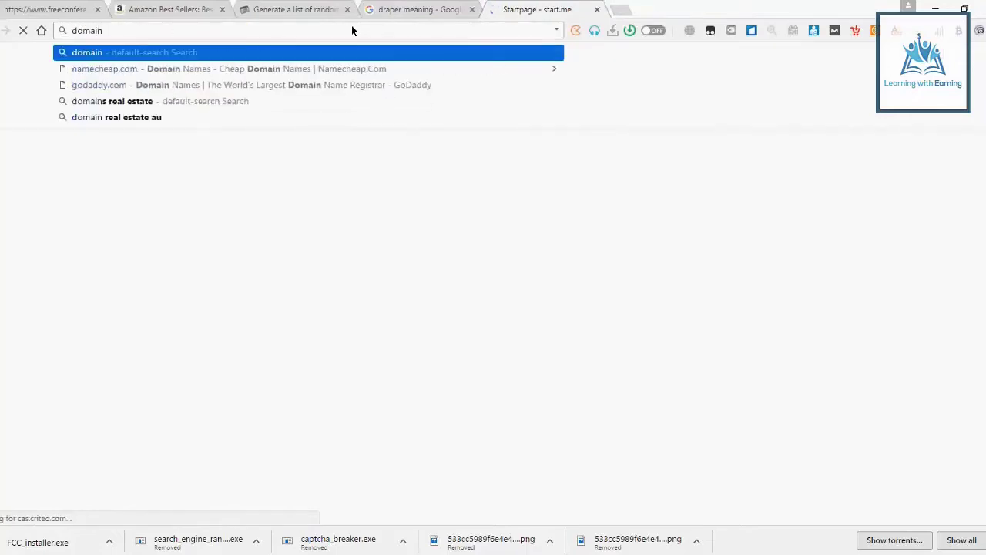
key(BackSpace)
key(BackSpace)
key(BackSpace)
key(BackSpace)
key(BackSpace)
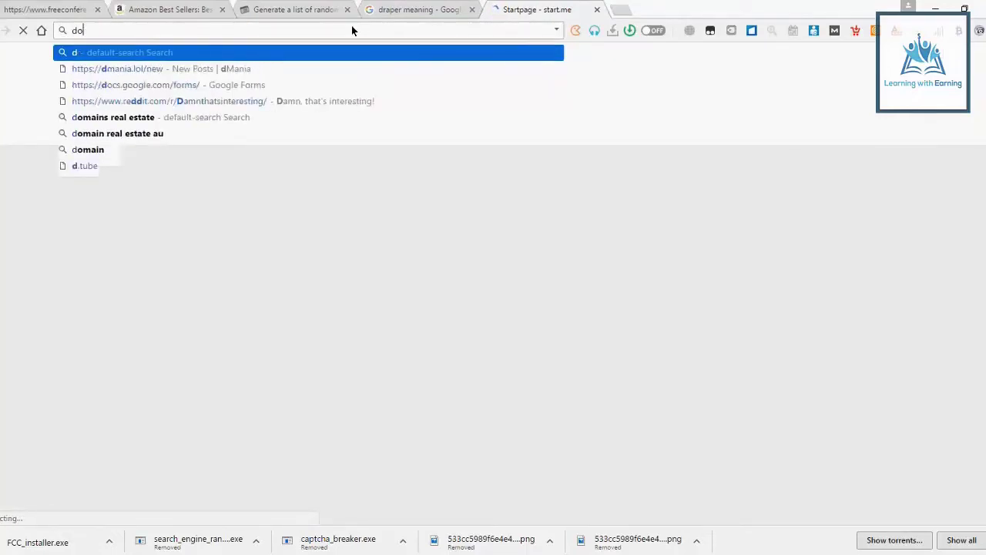
key(BackSpace)
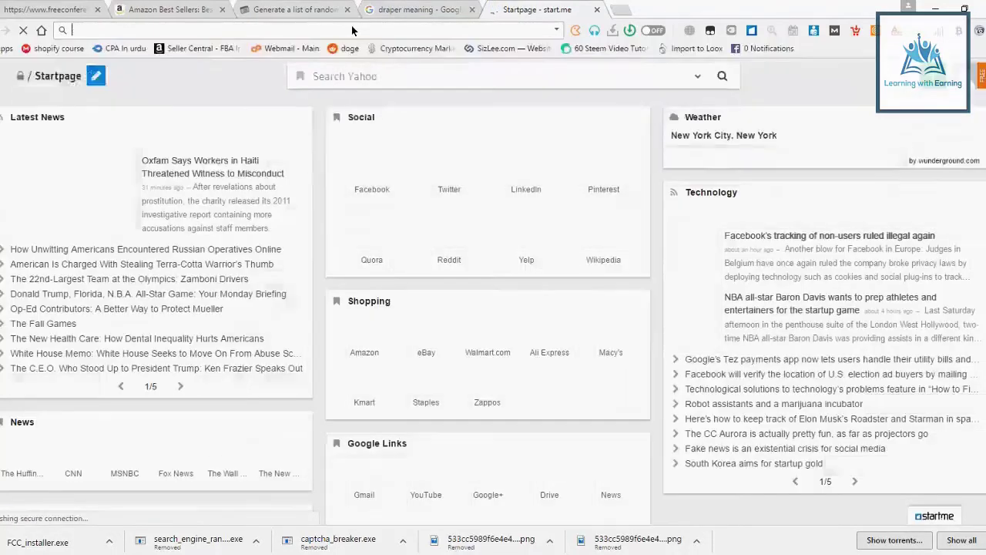
text(sugges)
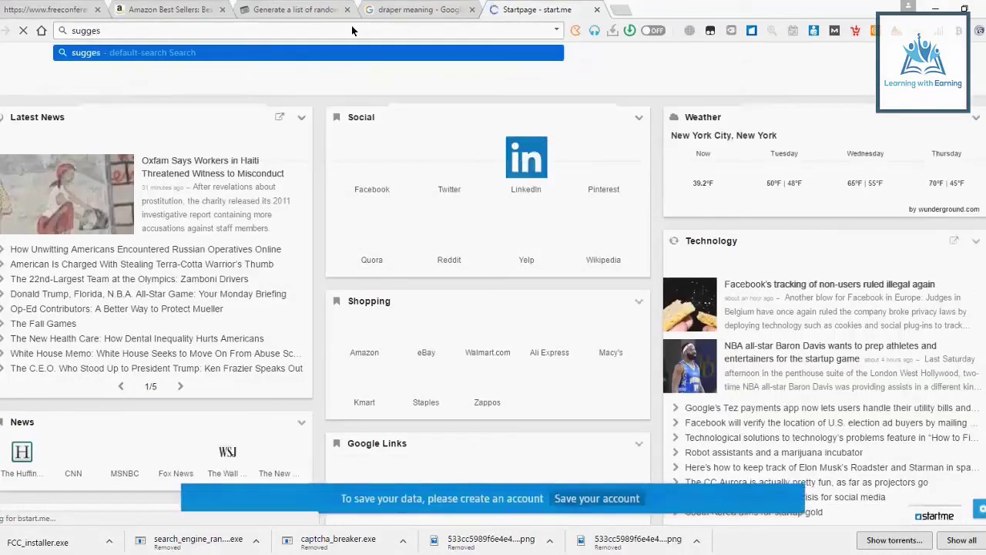
key(BackSpace)
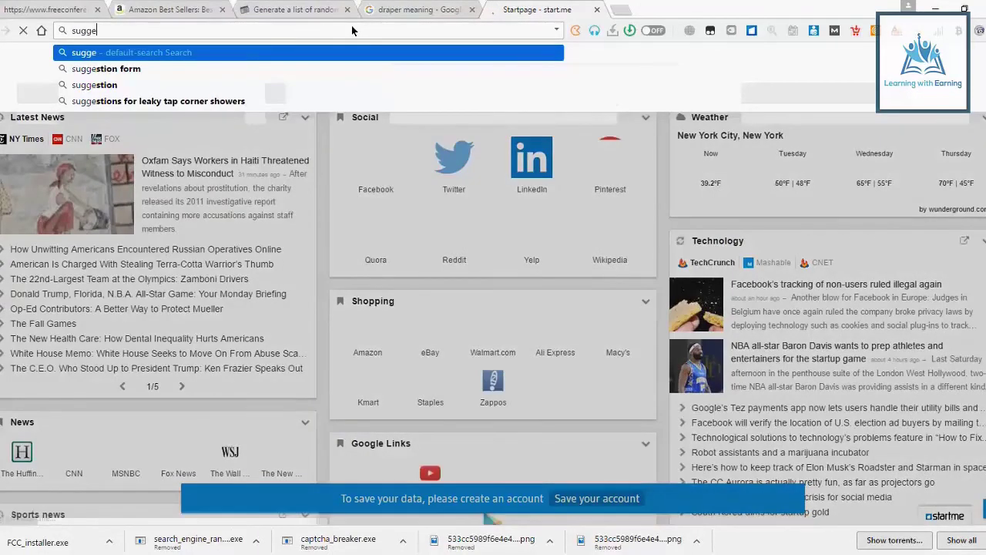
key(BackSpace)
key(BackSpace)
key(BackSpace)
key(BackSpace)
key(BackSpace)
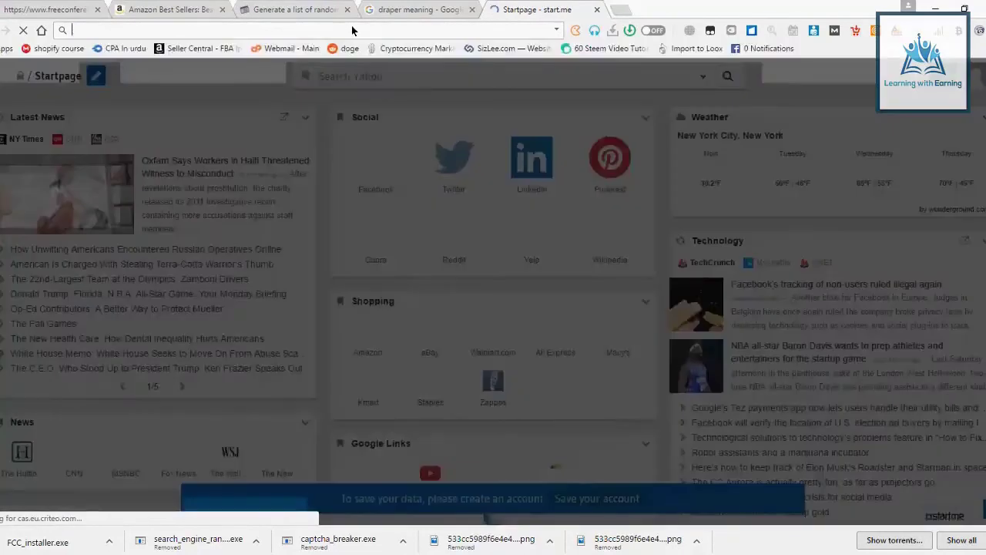
Load the namemesh.com domain name generator site.
text(n)
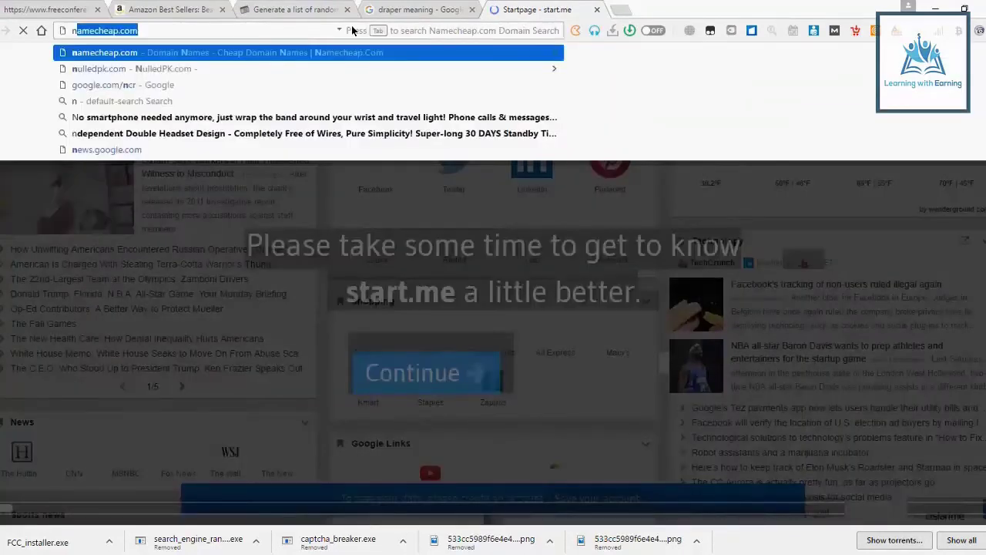
text(ame)
key(Down)
key(Down)
key(Down)
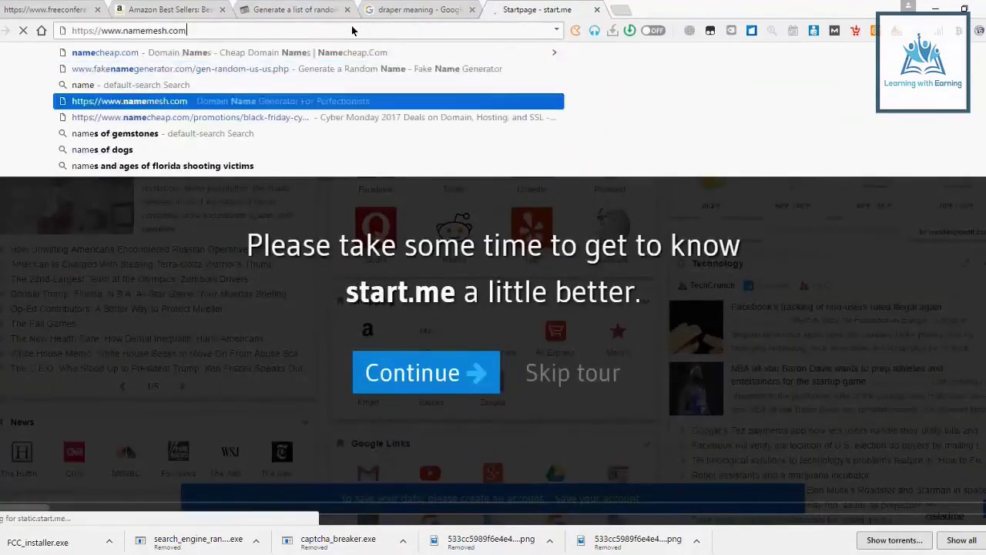
key(Return)
Bring the word "draper" over from the dictionary search results and generate domain name suggestions for it.
click(417, 9)
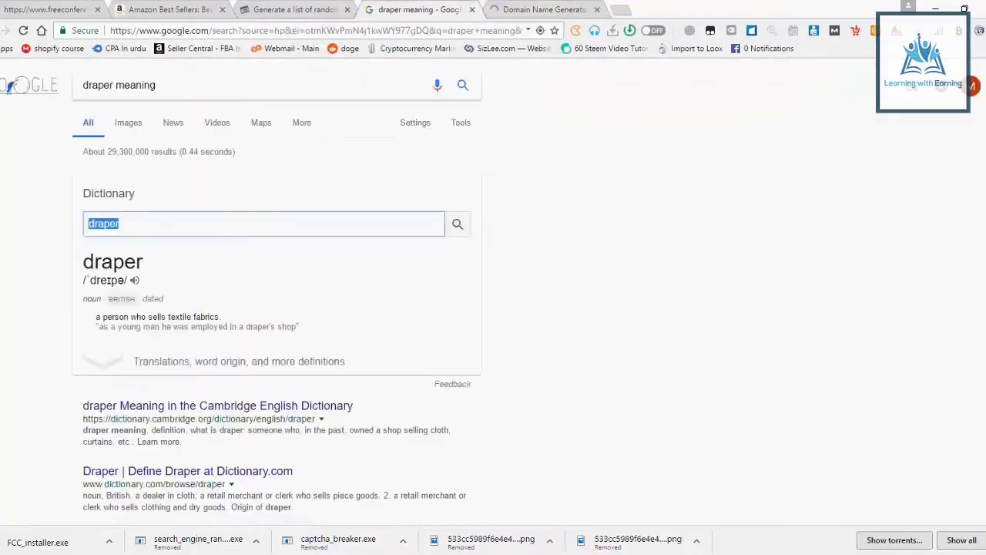
click(568, 8)
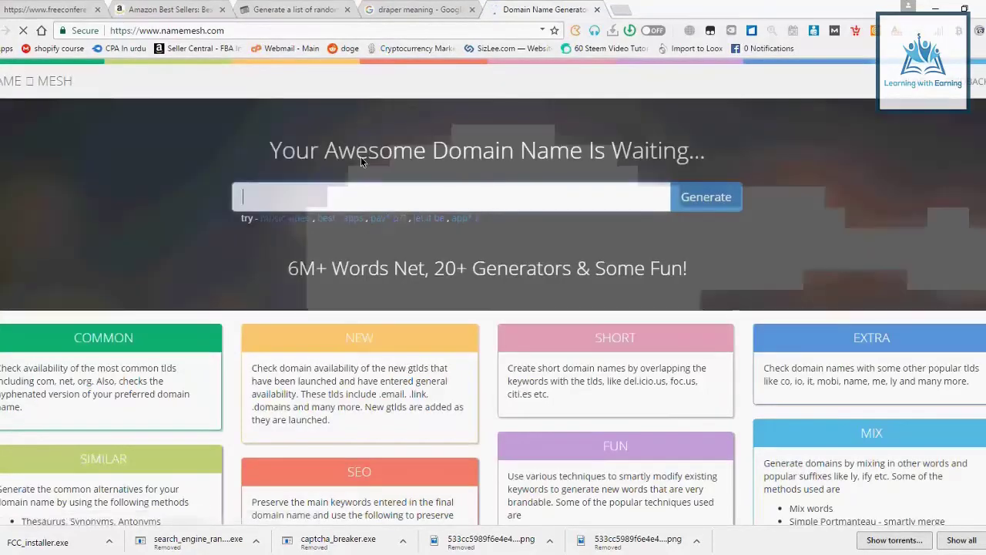
key(ctrl+v)
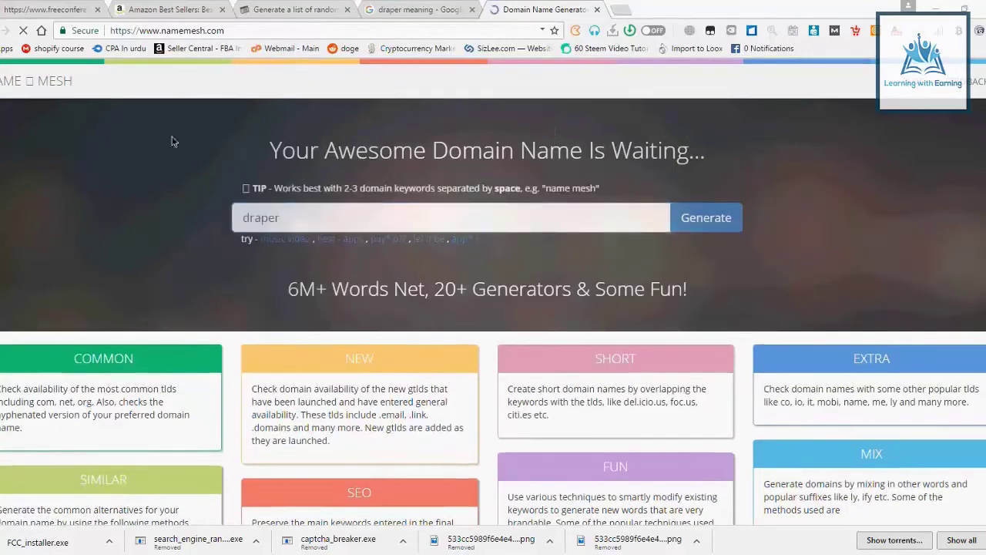
click(693, 221)
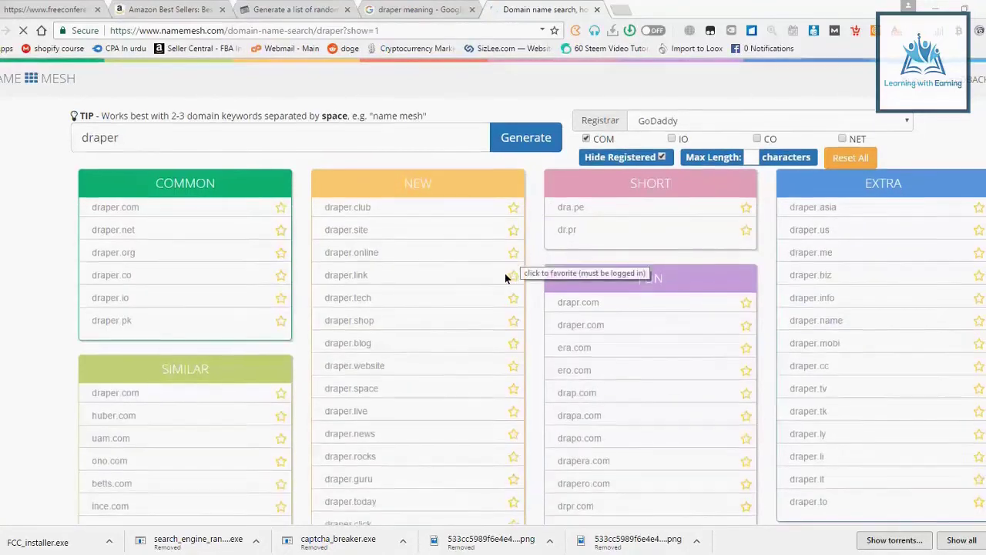
Look through the domain name suggestions for draper across the Common, Similar, New, Fun and Mix categories.
scroll(506, 279, down, 1)
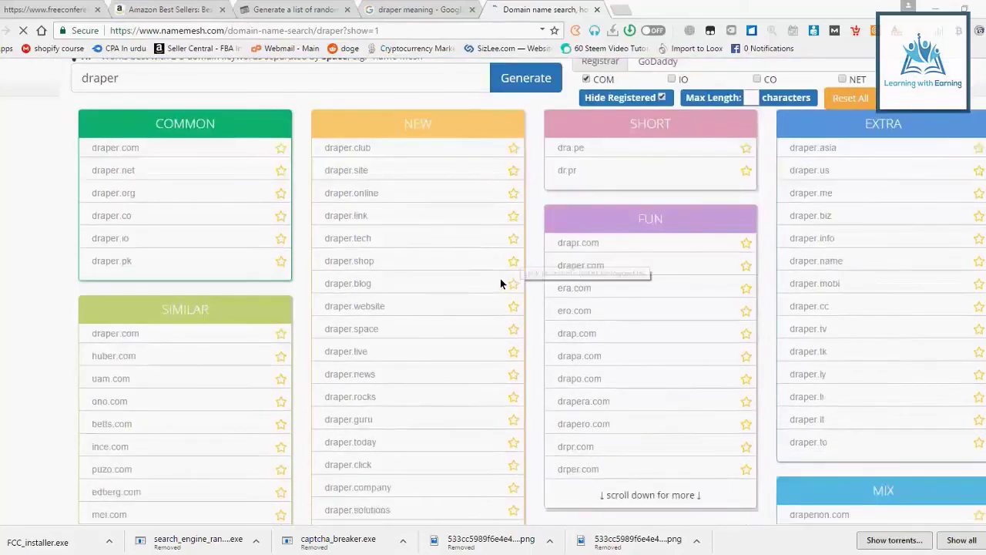
scroll(500, 284, down, 1)
scroll(500, 284, down, 1)
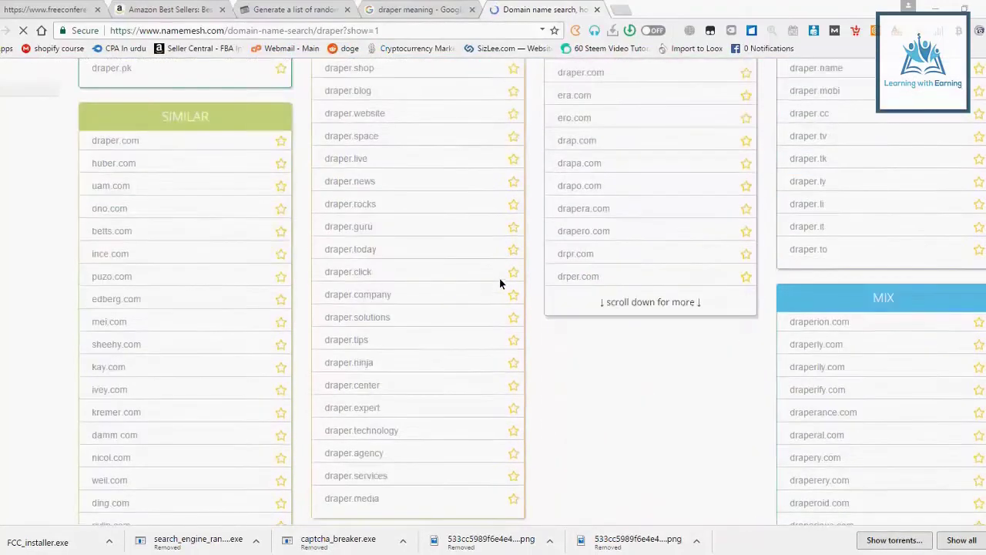
scroll(497, 284, down, 2)
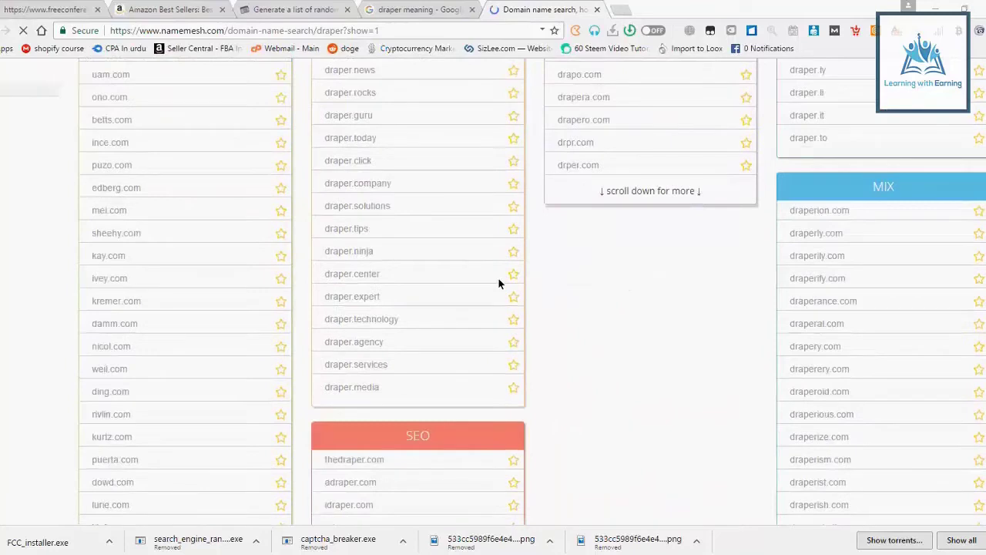
scroll(494, 292, down, 1)
scroll(653, 370, up, 3)
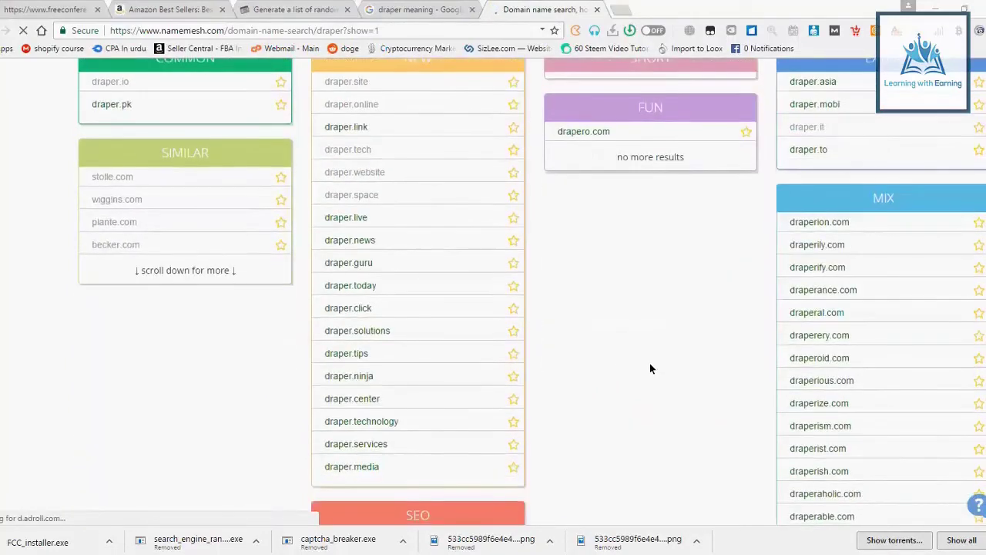
scroll(650, 368, down, 1)
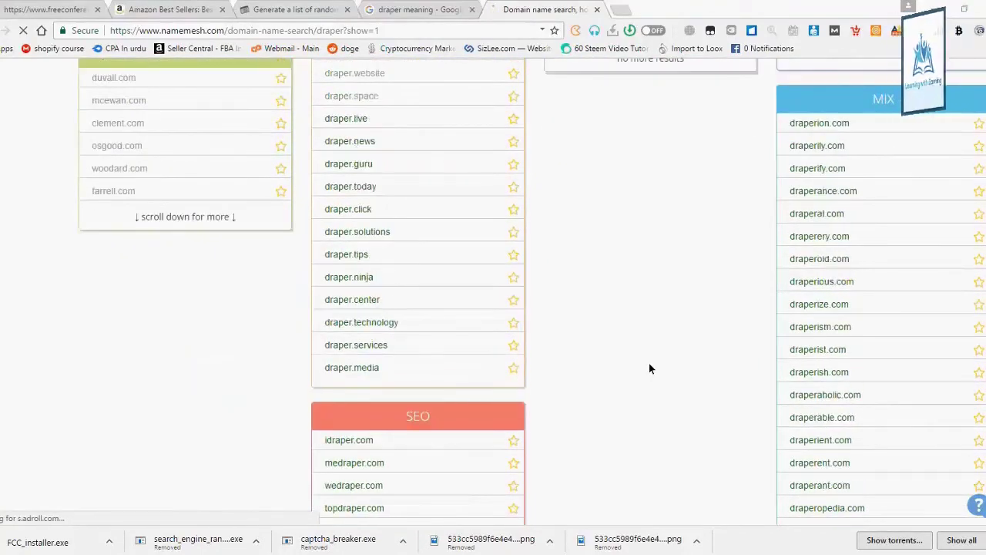
scroll(649, 363, up, 3)
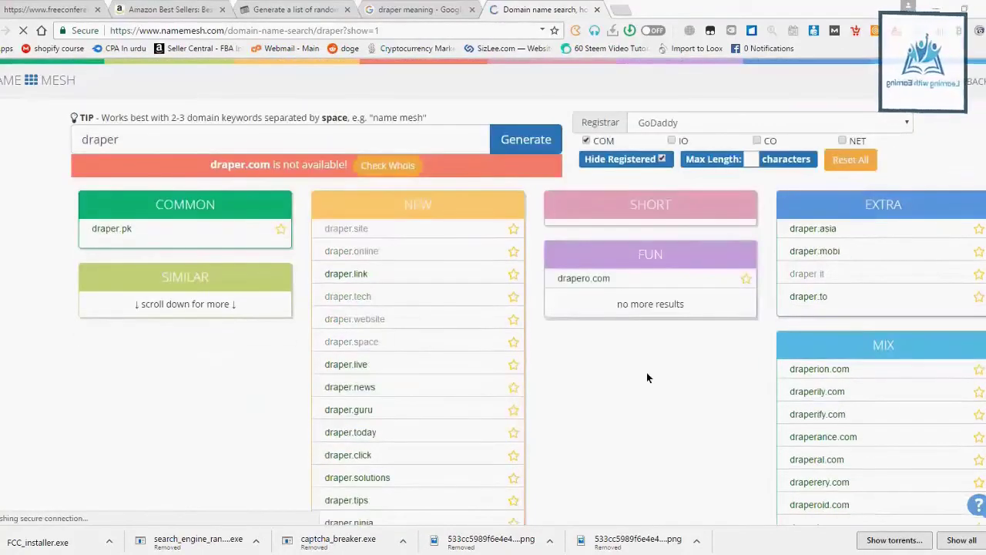
scroll(647, 377, down, 1)
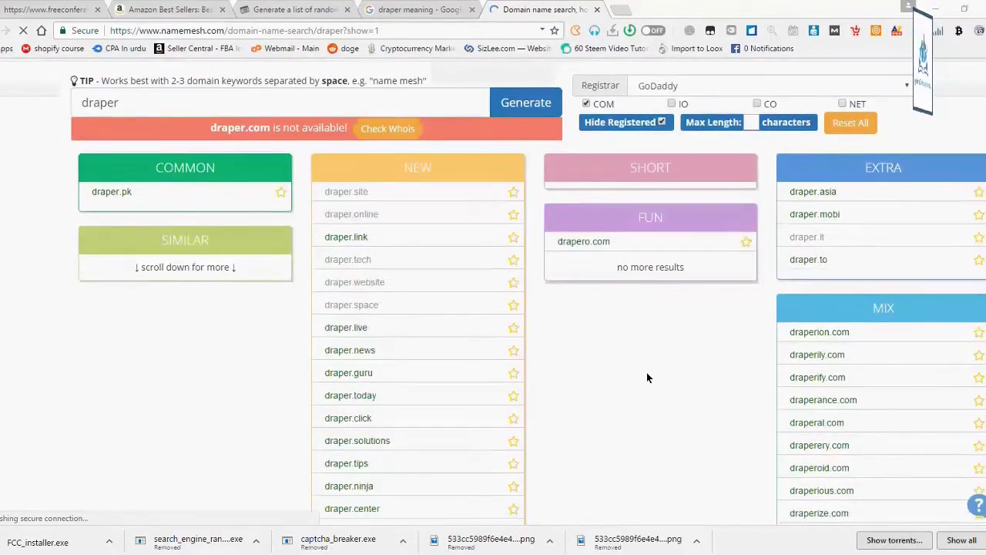
scroll(647, 374, down, 3)
Check the availability notice for draper.com and highlight the domain name in it.
drag(210, 164, 355, 181)
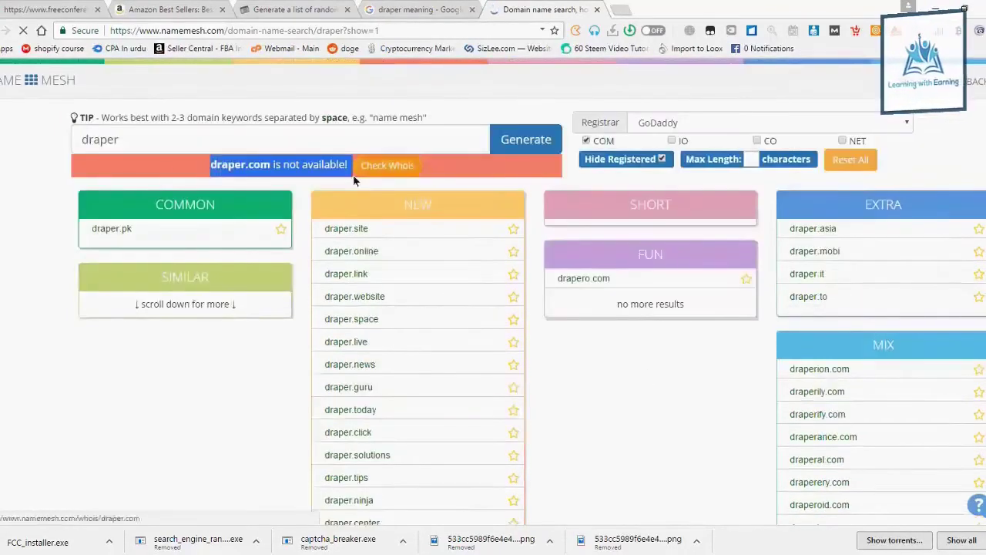
click(195, 166)
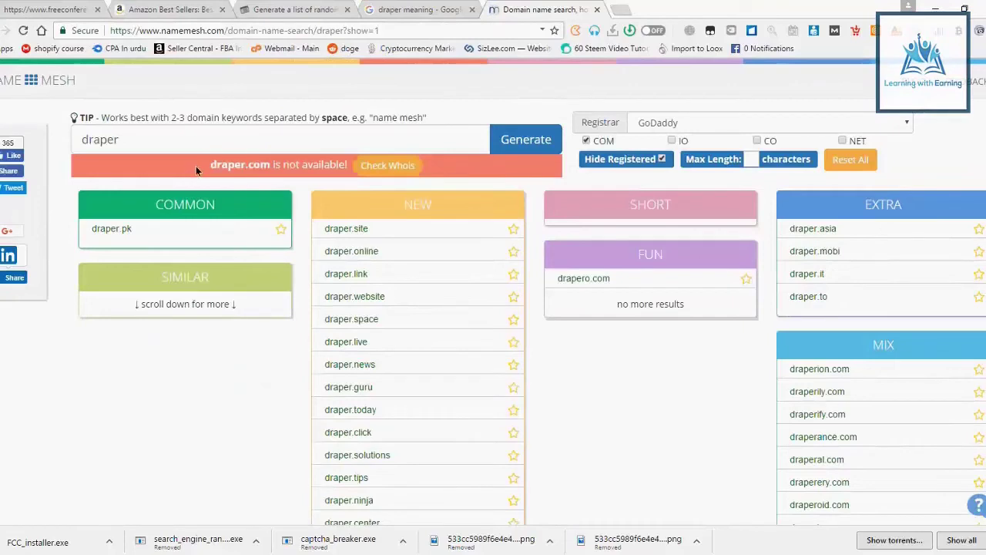
drag(199, 165, 325, 160)
click(228, 140)
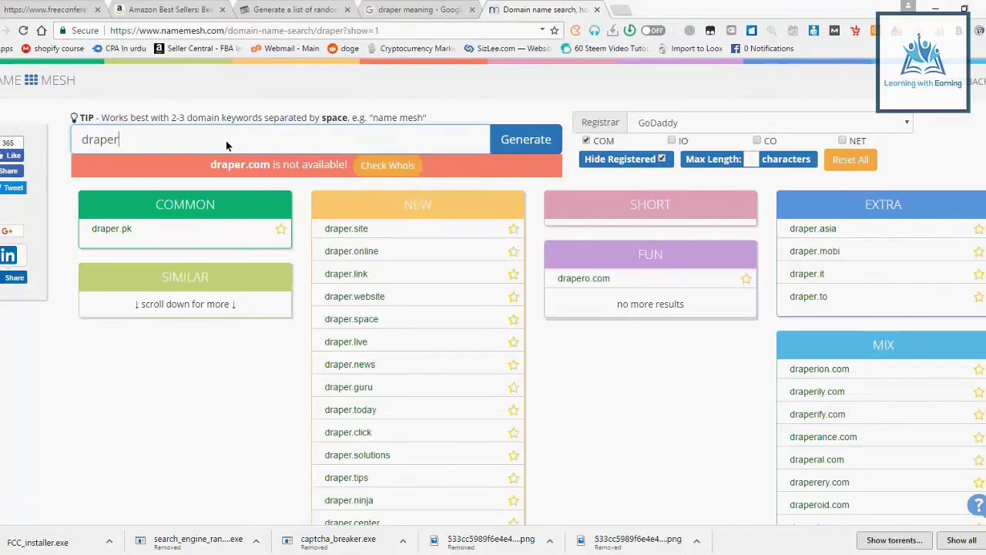
drag(180, 161, 272, 165)
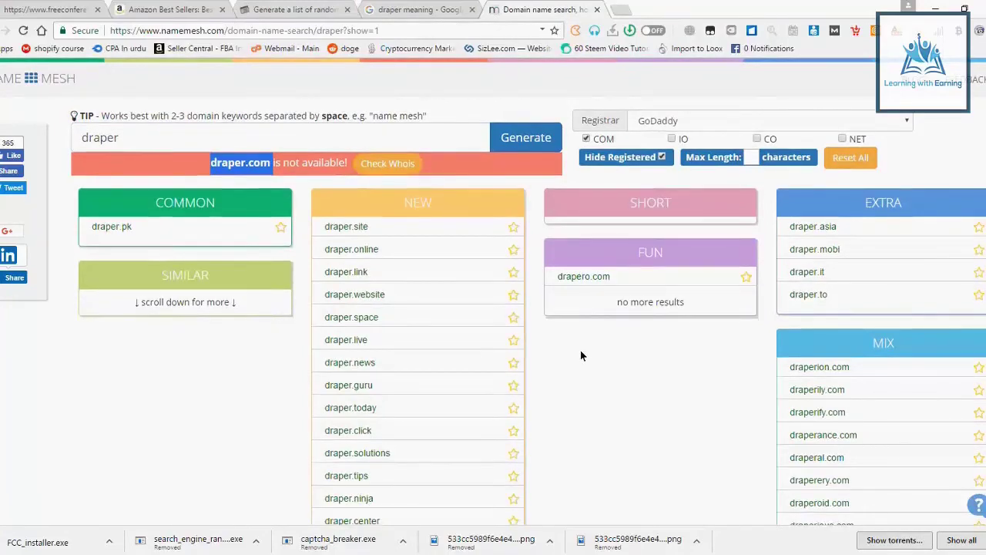
Compare the draper domains with other extensions and the similar names in the suggestion lists.
scroll(582, 356, down, 1)
scroll(581, 355, down, 1)
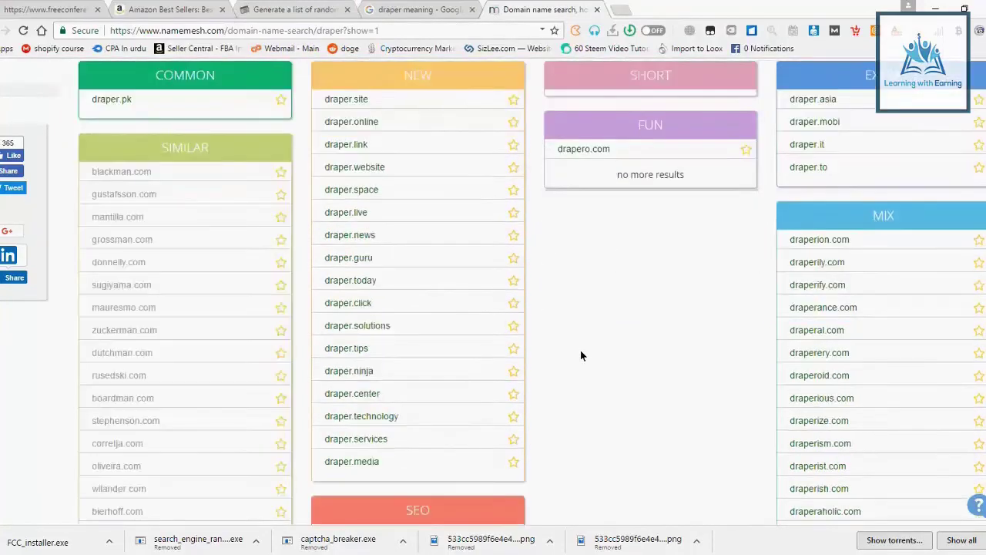
scroll(582, 355, down, 1)
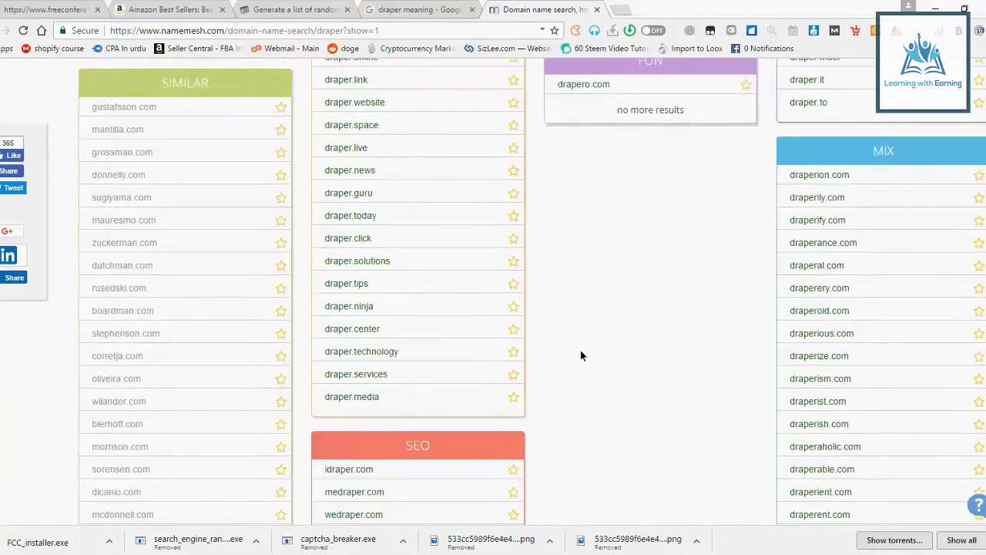
scroll(582, 355, up, 3)
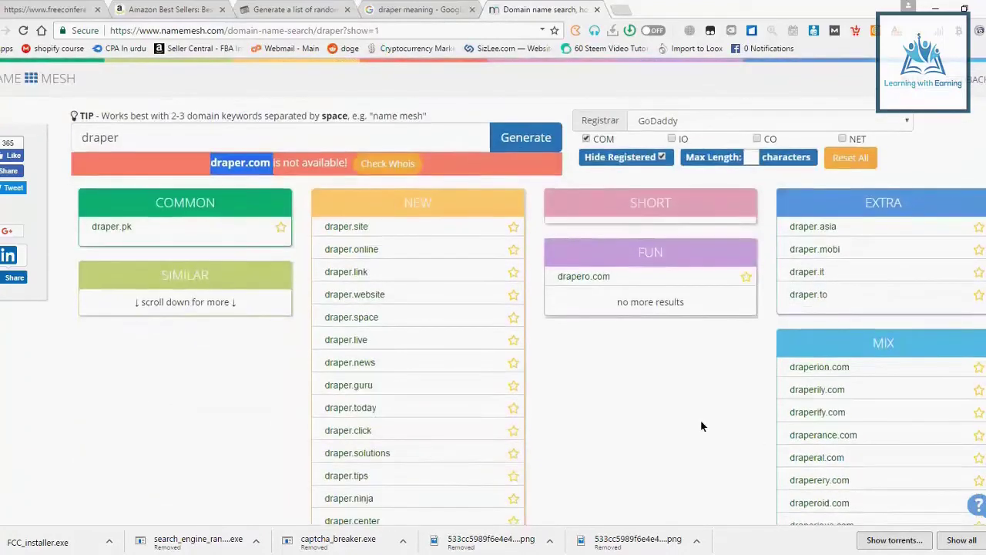
scroll(697, 420, down, 1)
scroll(690, 420, down, 1)
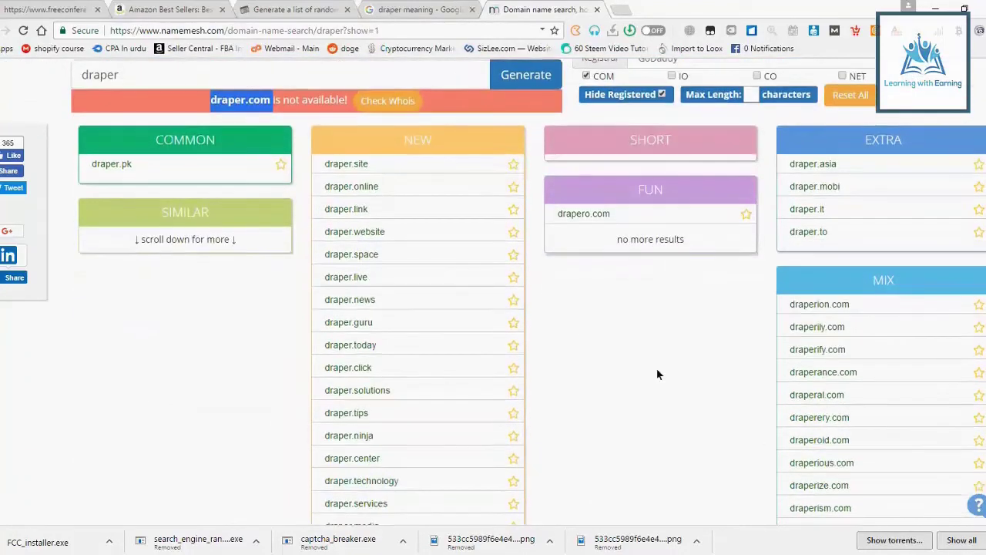
scroll(675, 373, up, 1)
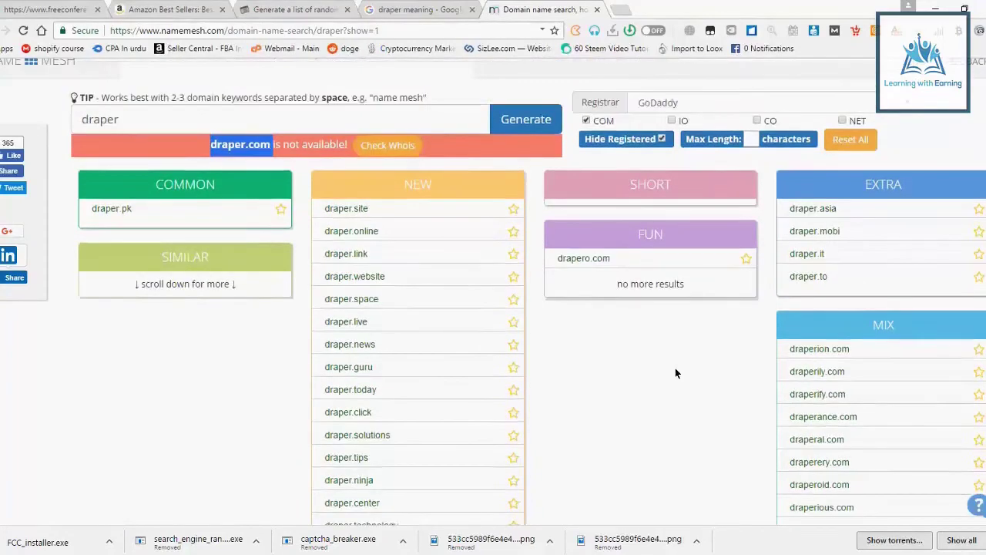
scroll(765, 432, up, 1)
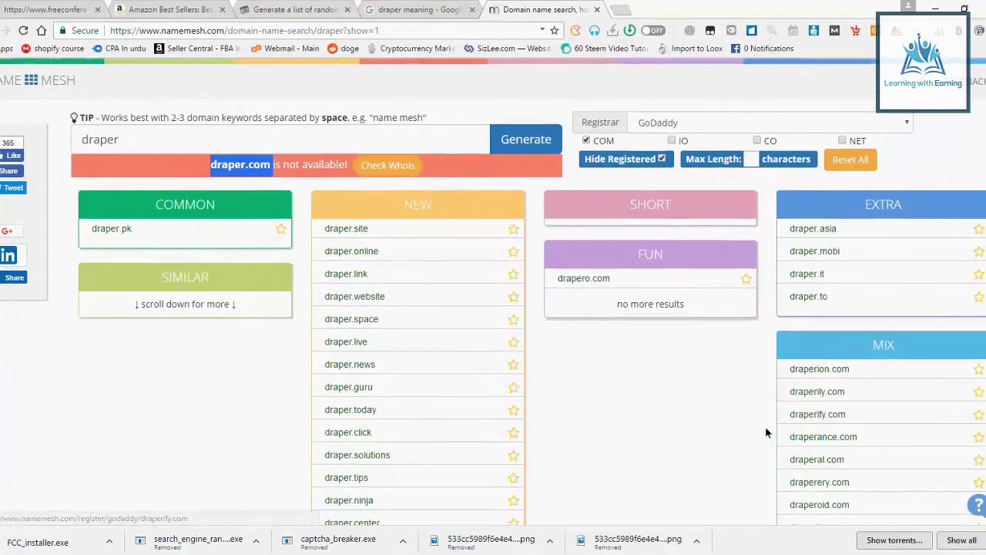
Examine the .com variations of draper in the Mix and SEO suggestion lists.
scroll(765, 432, down, 1)
scroll(771, 416, down, 2)
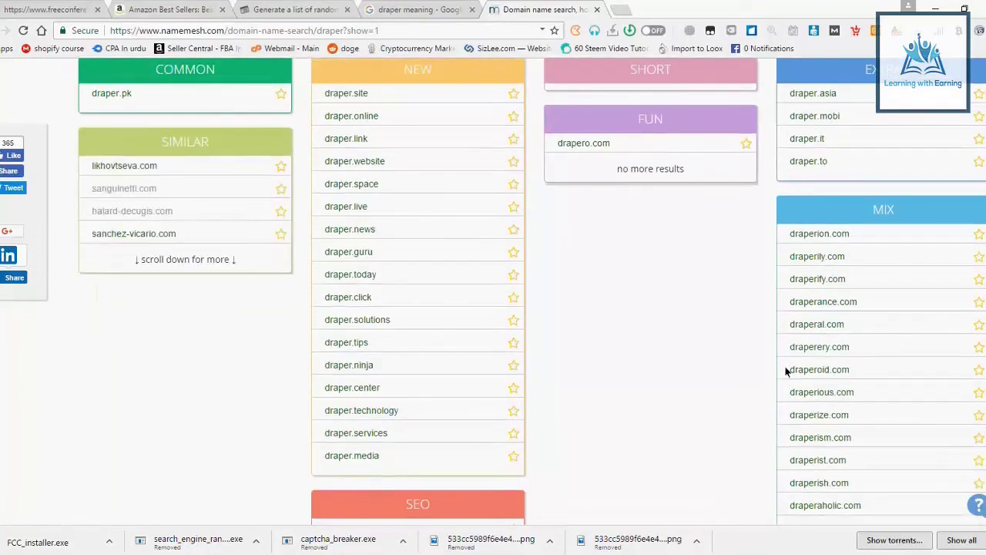
scroll(470, 419, down, 1)
scroll(471, 419, down, 2)
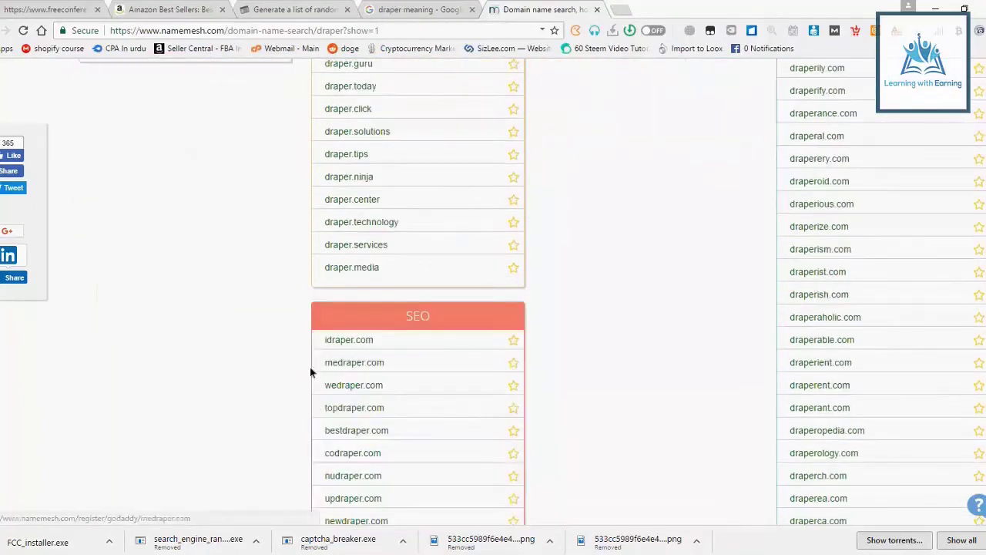
scroll(281, 411, down, 1)
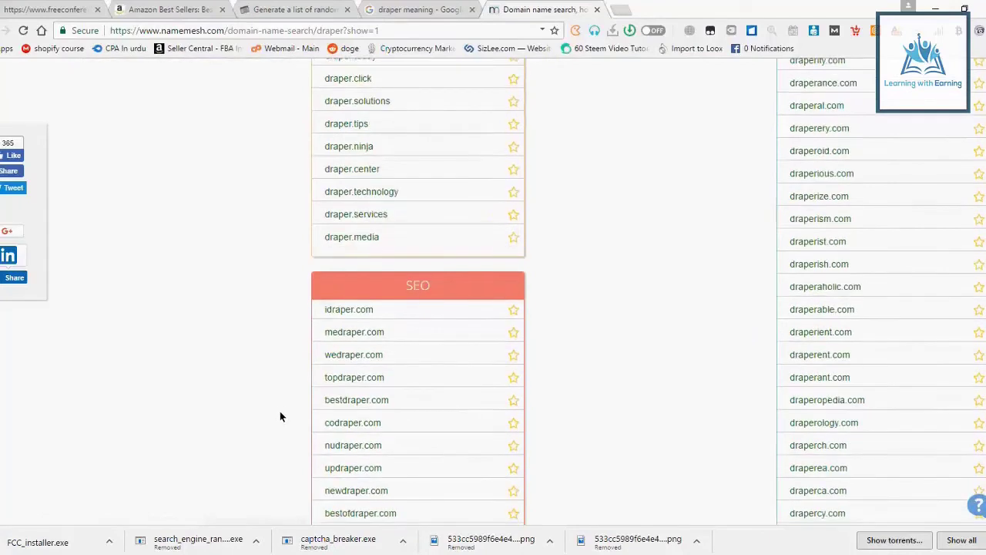
scroll(279, 405, down, 1)
scroll(281, 411, down, 1)
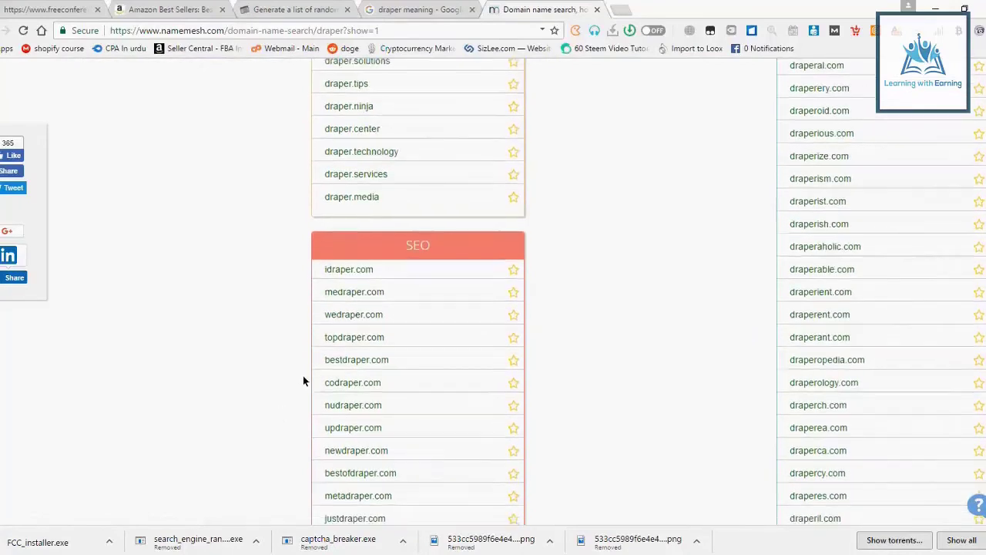
scroll(301, 379, down, 2)
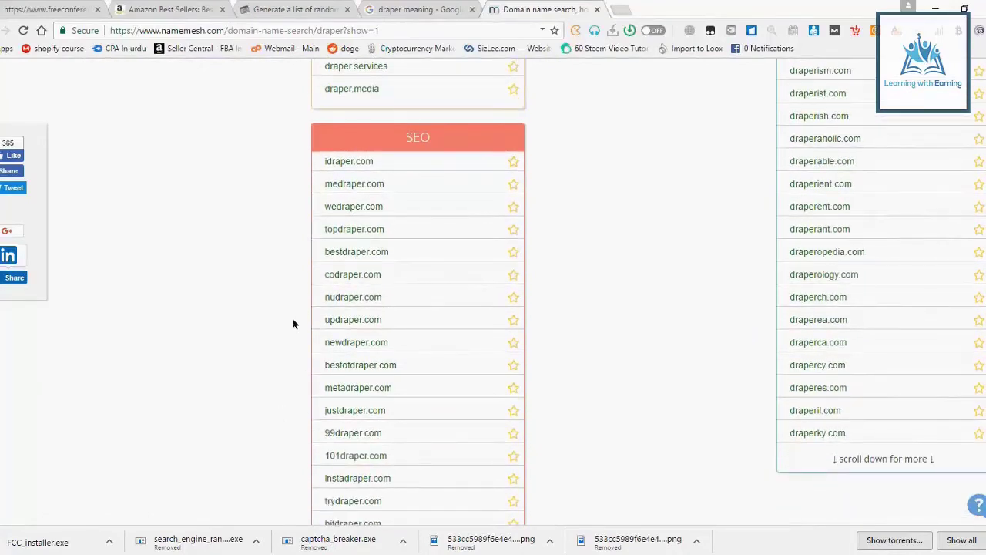
Review the prefixed .com names in the SEO list for draper against the New and Mix suggestions.
scroll(417, 349, down, 3)
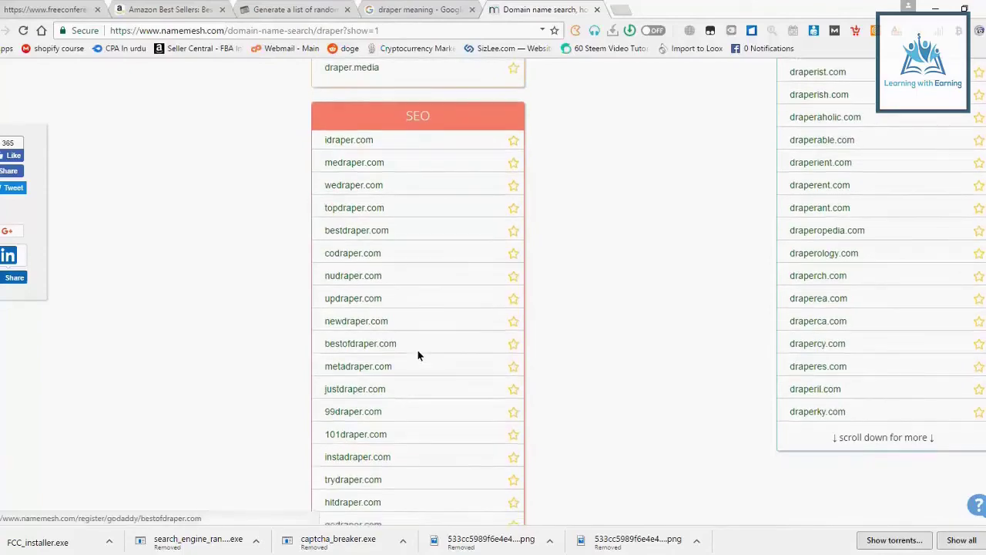
scroll(418, 356, down, 2)
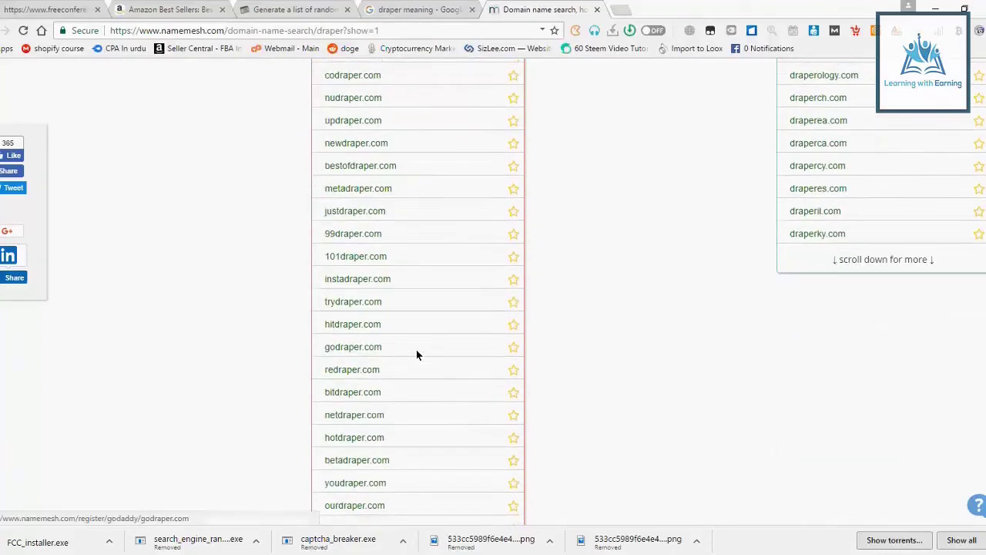
scroll(728, 395, up, 10)
scroll(739, 390, up, 1)
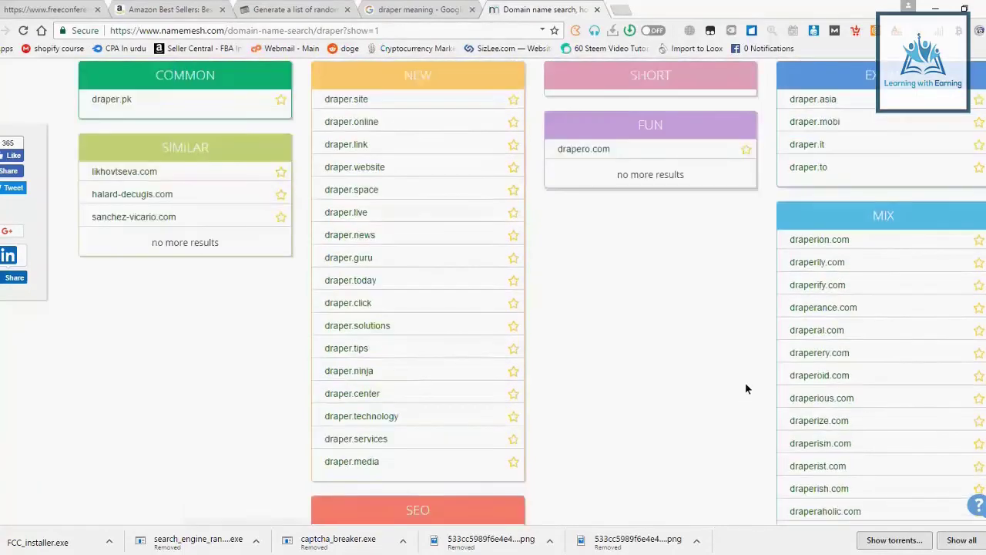
scroll(746, 382, down, 3)
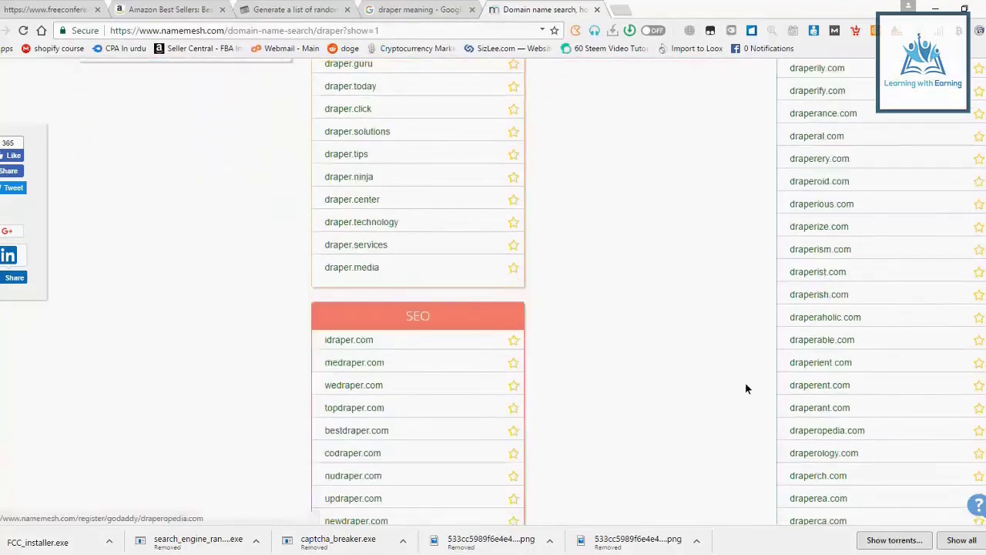
scroll(745, 382, up, 4)
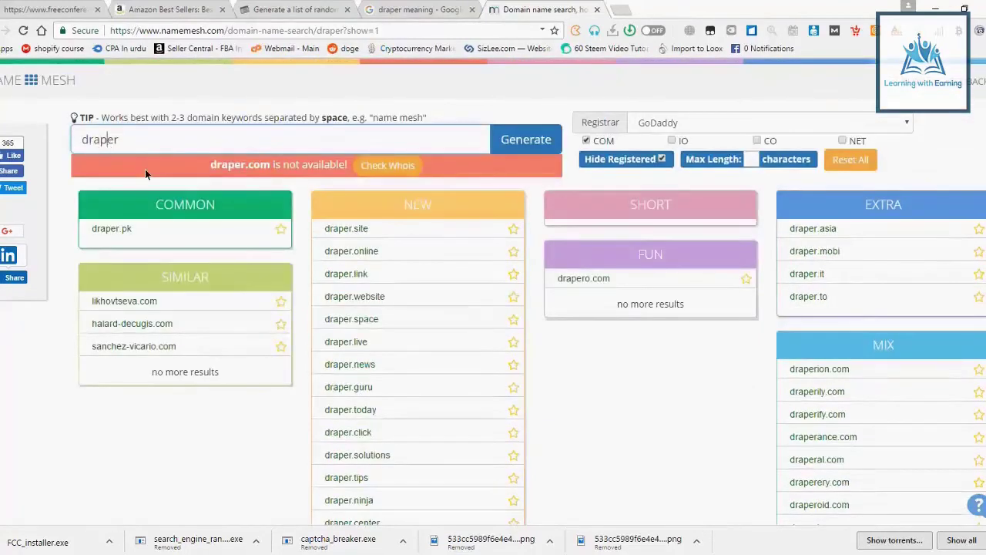
Change the search keyword to draperr and generate its domain suggestions.
drag(155, 137, 44, 147)
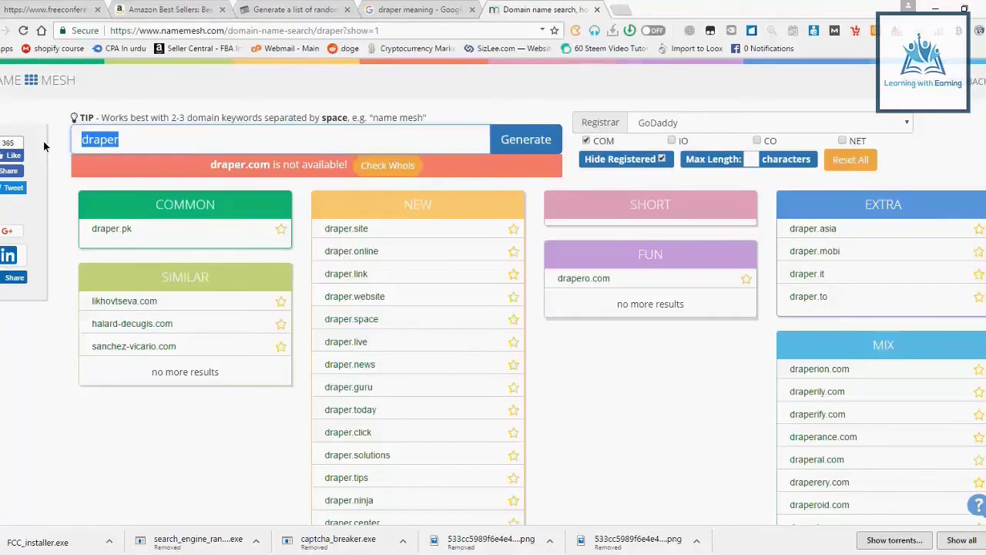
key(Right)
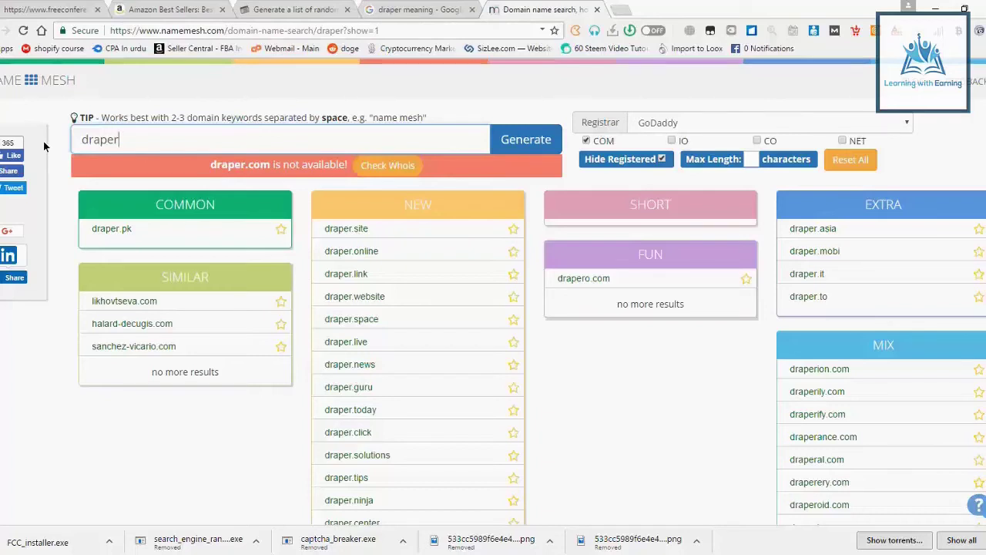
text(r)
key(Return)
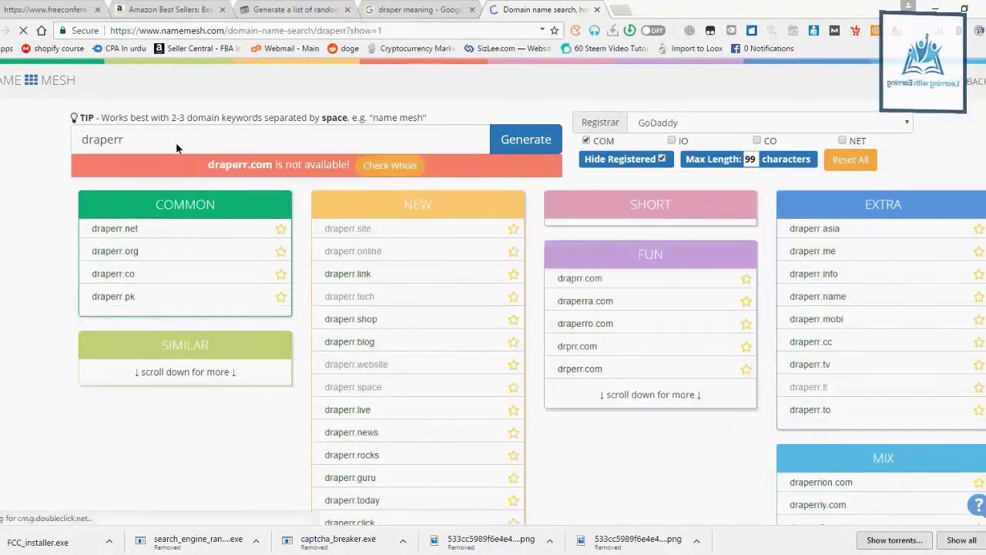
Check the domain availability for the double-p spelling drapper instead.
key(BackSpace)
click(106, 140)
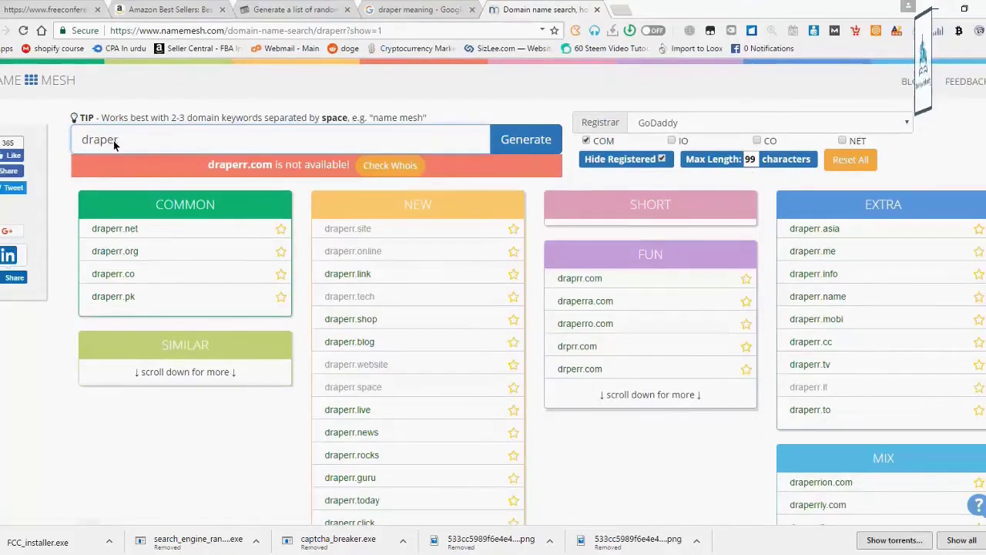
text(p)
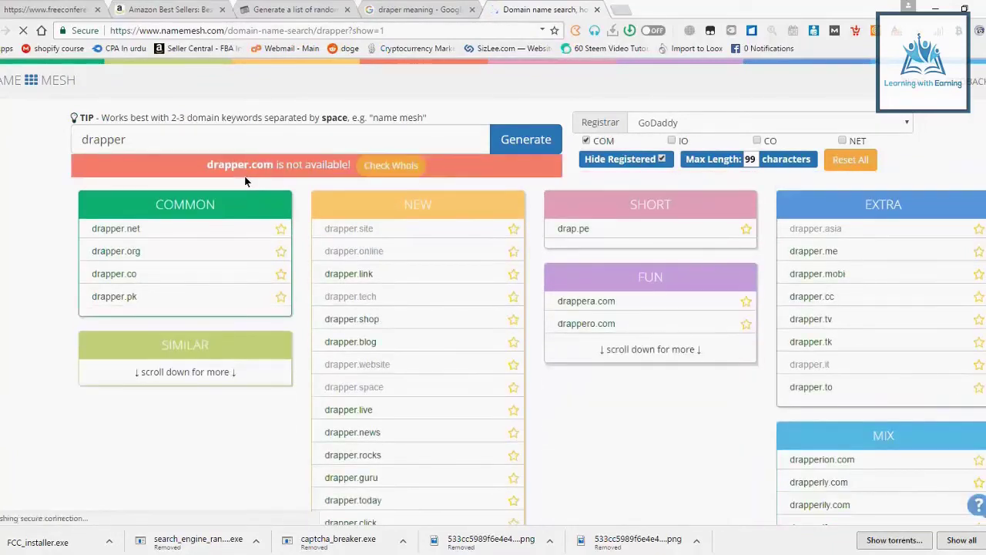
Shorten the keyword to drappr and generate its domain suggestions.
click(97, 142)
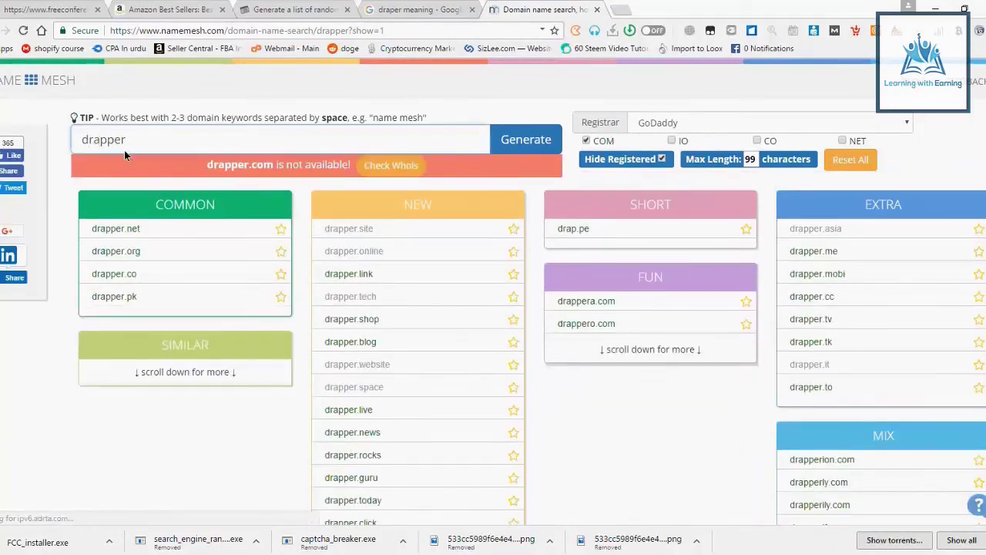
click(113, 140)
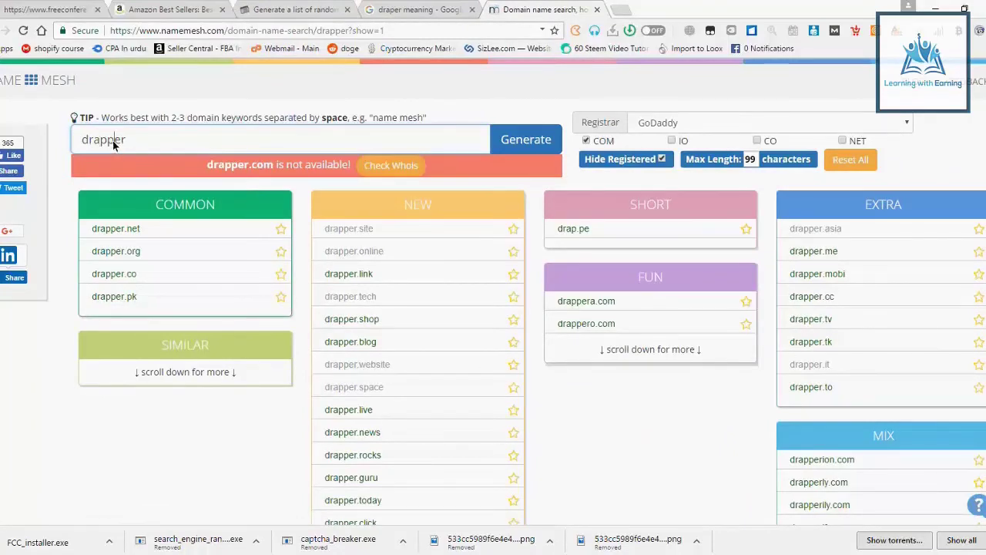
key(BackSpace)
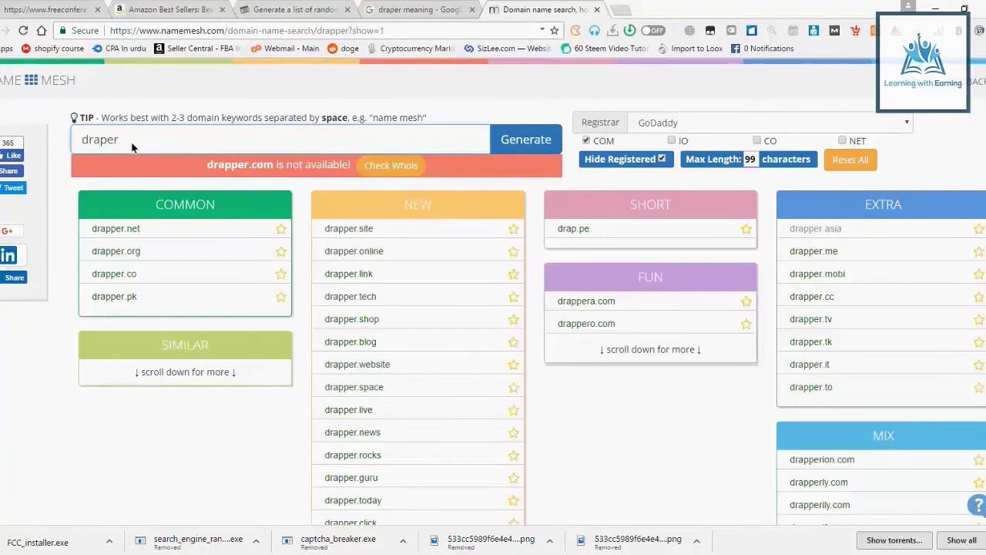
text(p)
click(500, 150)
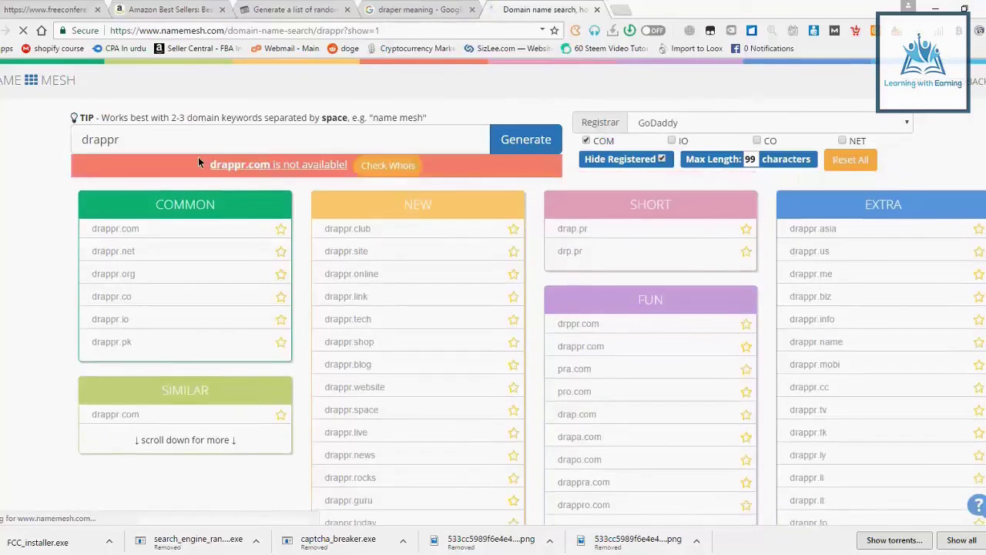
Search for the keyword drappre and highlight drappre.com in the availability notice.
text(e)
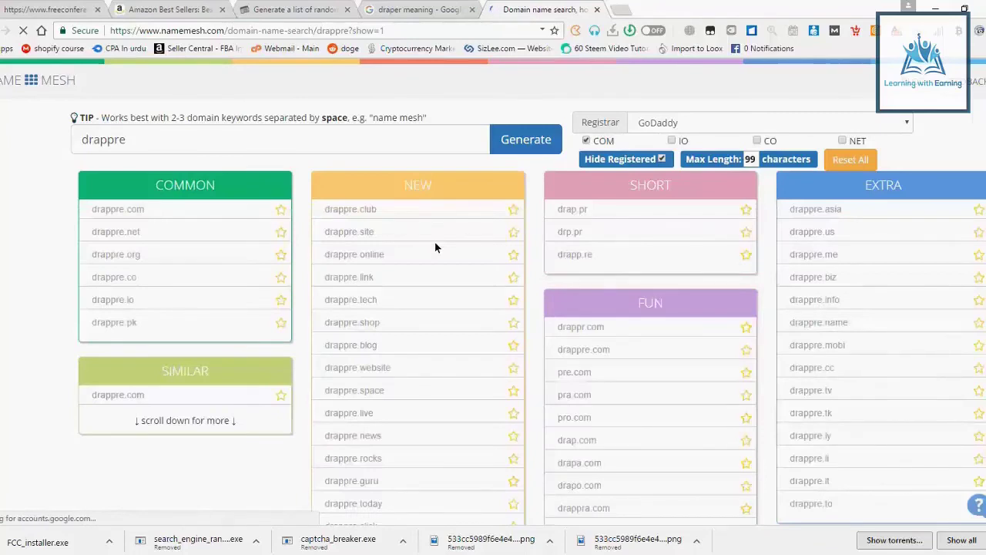
drag(321, 196, 453, 193)
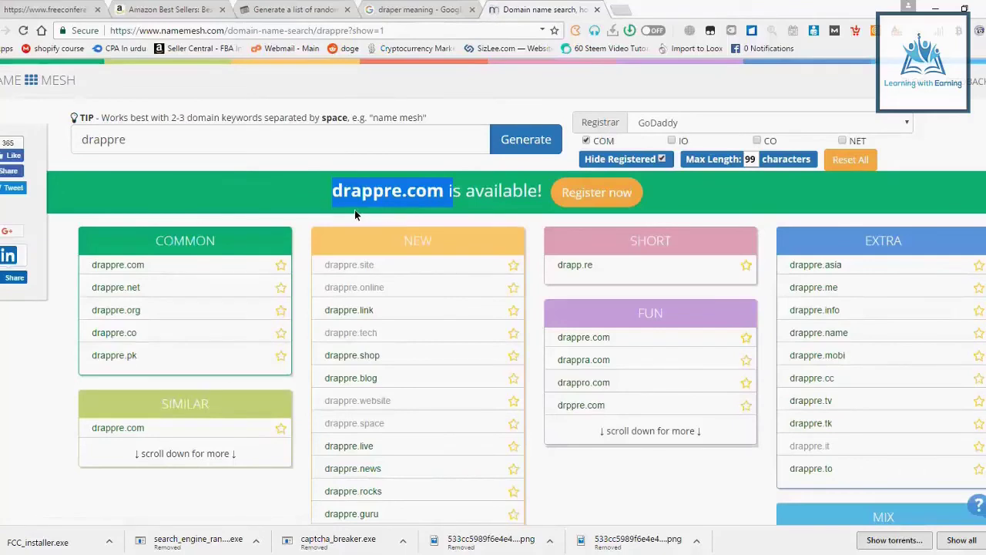
double_click(163, 140)
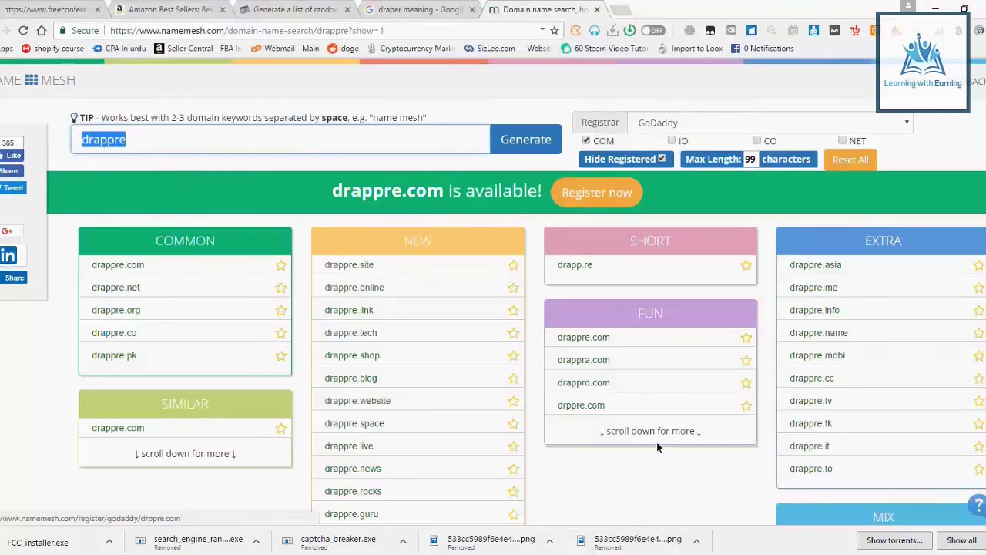
Look through the drappre domain suggestions in the Common, New, Fun, SEO and Mix lists.
scroll(658, 455, down, 1)
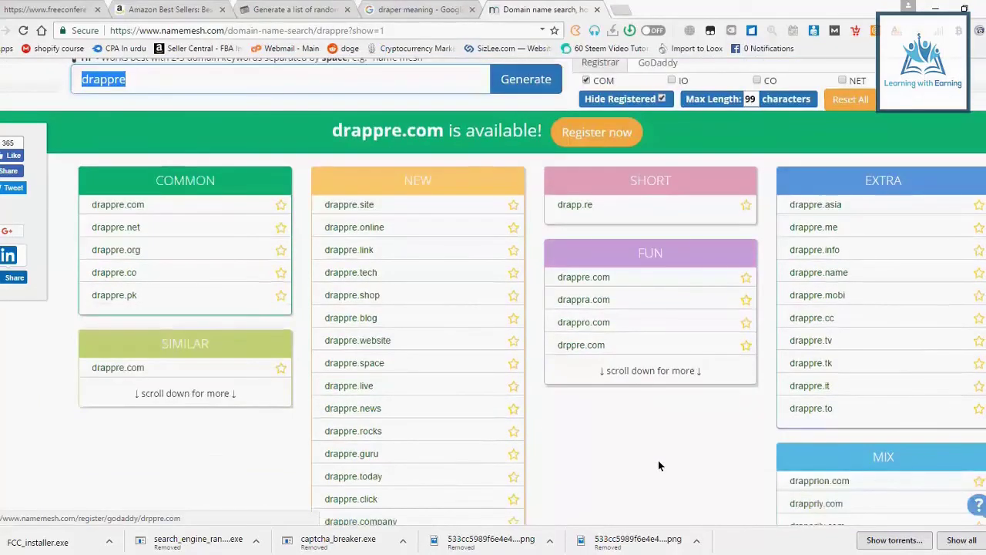
scroll(659, 462, down, 4)
scroll(655, 458, up, 5)
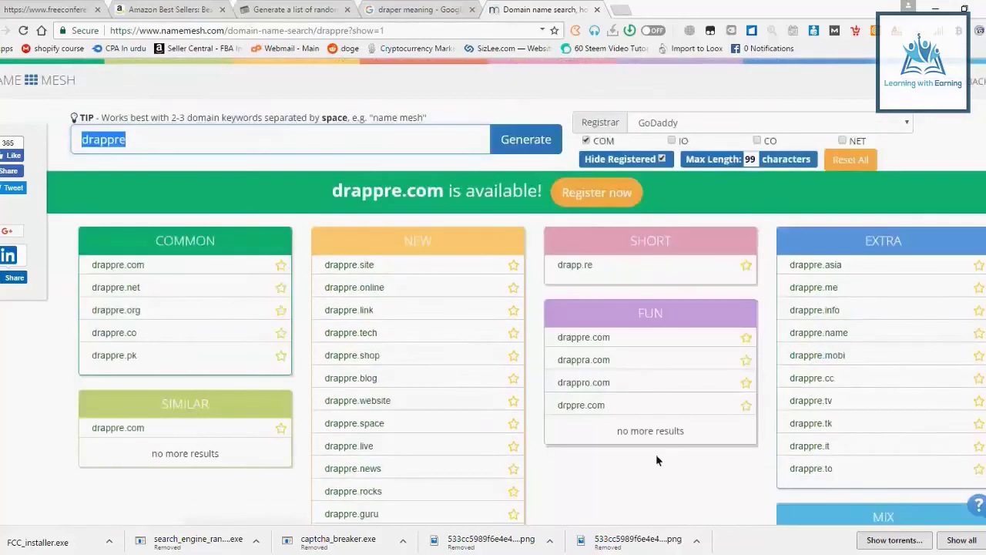
scroll(655, 463, down, 5)
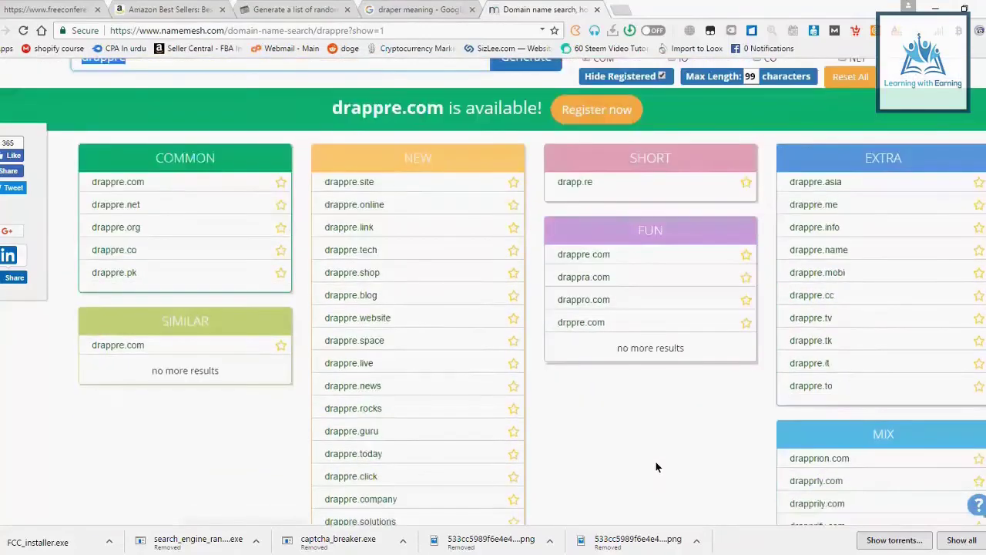
scroll(620, 434, down, 4)
scroll(620, 433, down, 3)
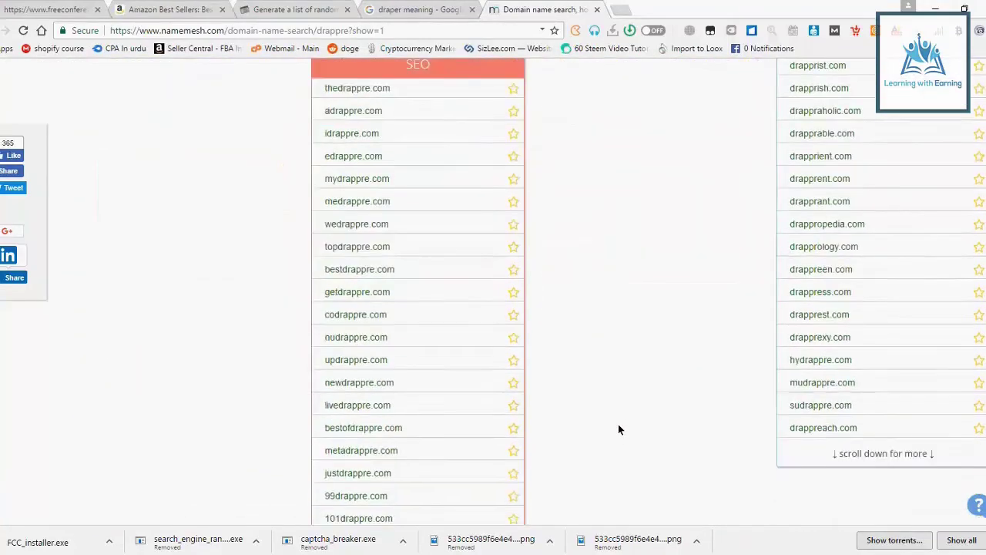
scroll(619, 430, up, 3)
scroll(618, 429, up, 2)
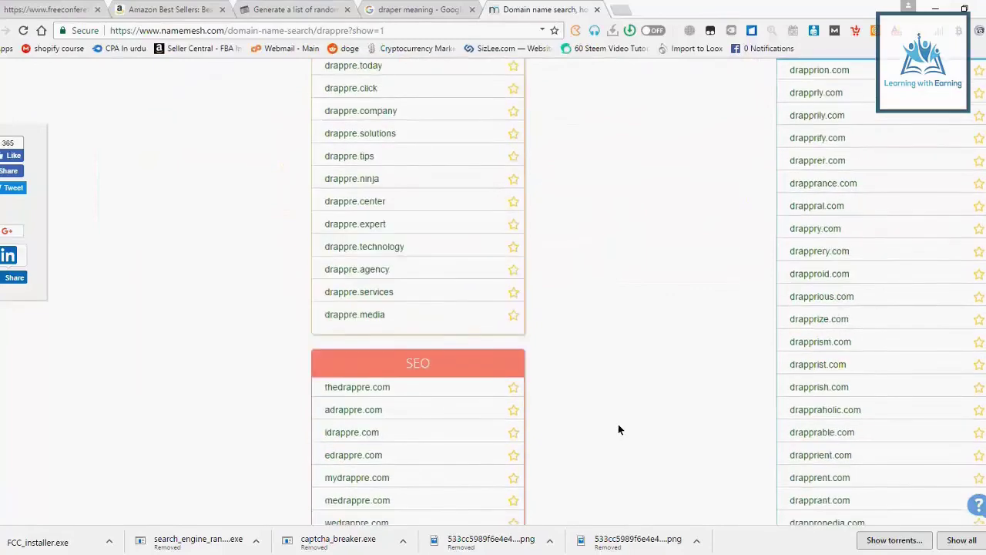
scroll(619, 430, up, 2)
scroll(816, 351, down, 2)
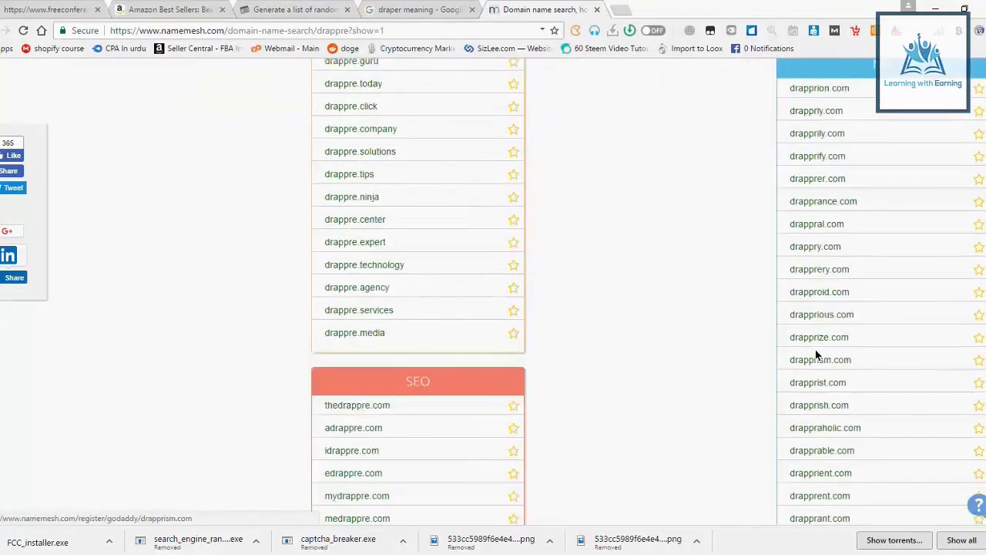
scroll(816, 351, up, 6)
scroll(816, 352, up, 1)
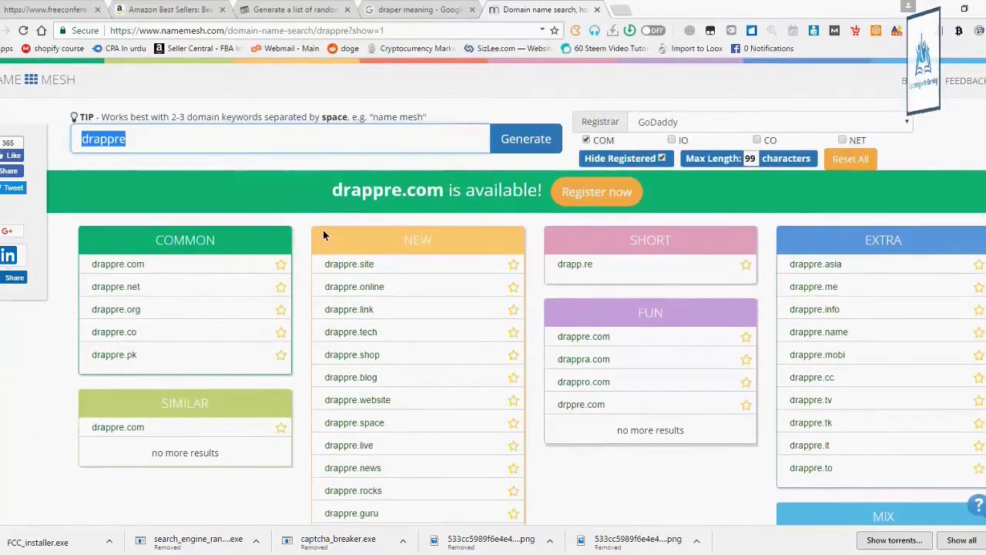
scroll(243, 175, down, 1)
scroll(231, 174, down, 5)
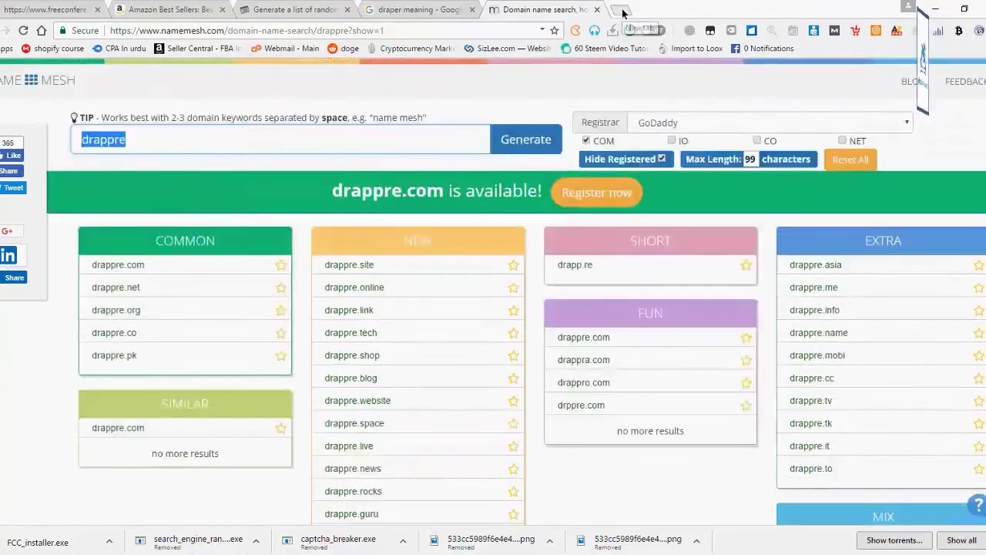
Open the sizlee.com store in a new browser tab.
click(623, 12)
text(sizlee.myshopify.com/admin/)
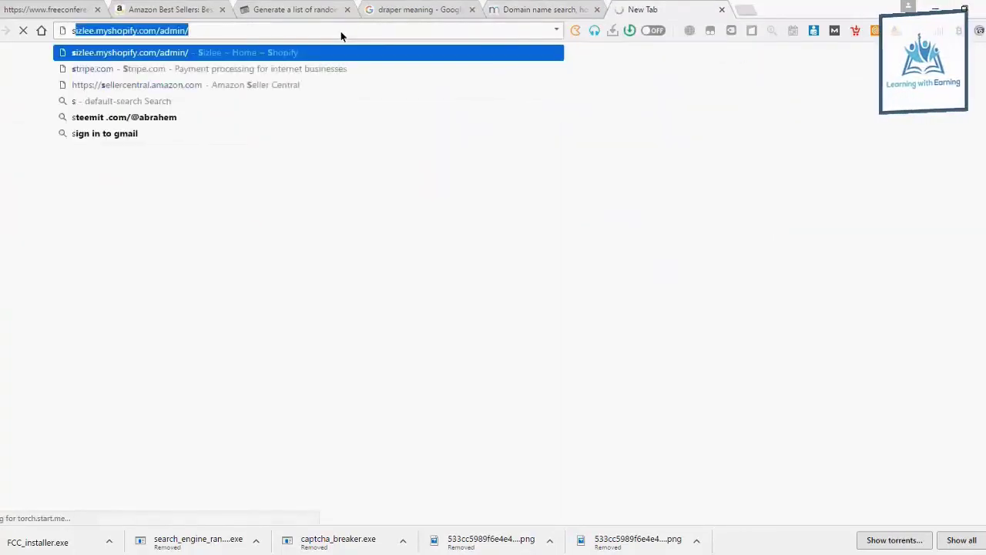
click(251, 68)
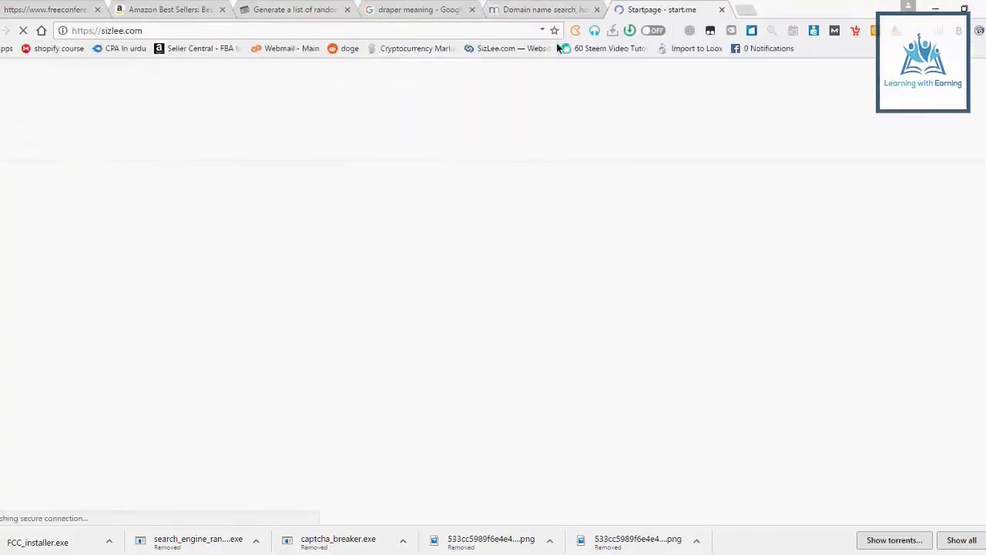
Open the eshopdo.com store in another new browser tab.
click(745, 9)
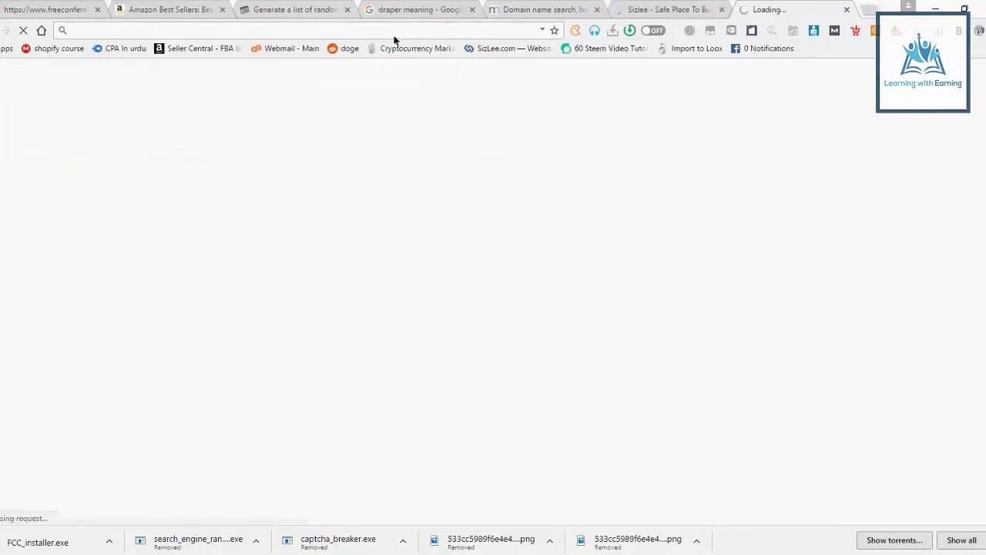
text(eshopdo.myshopify.com/admin)
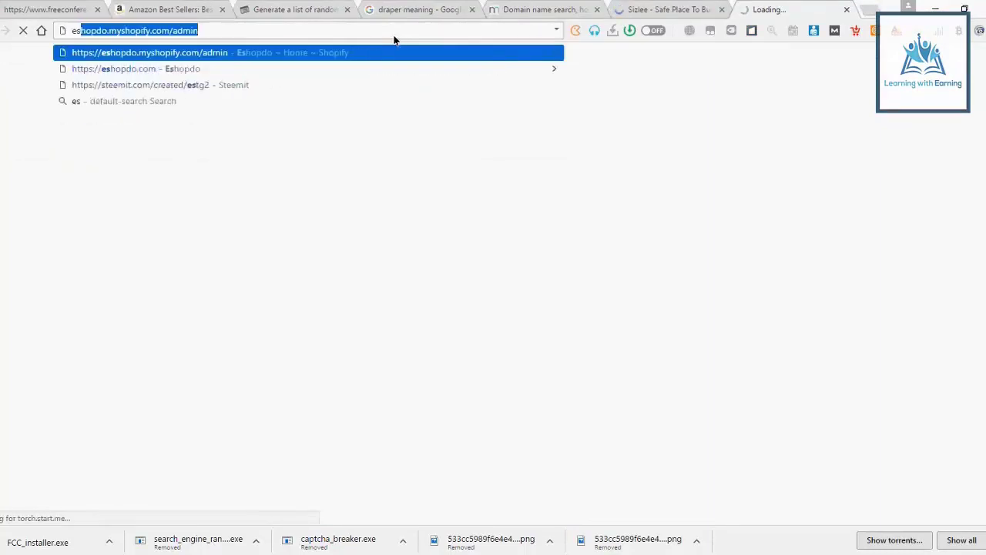
click(254, 71)
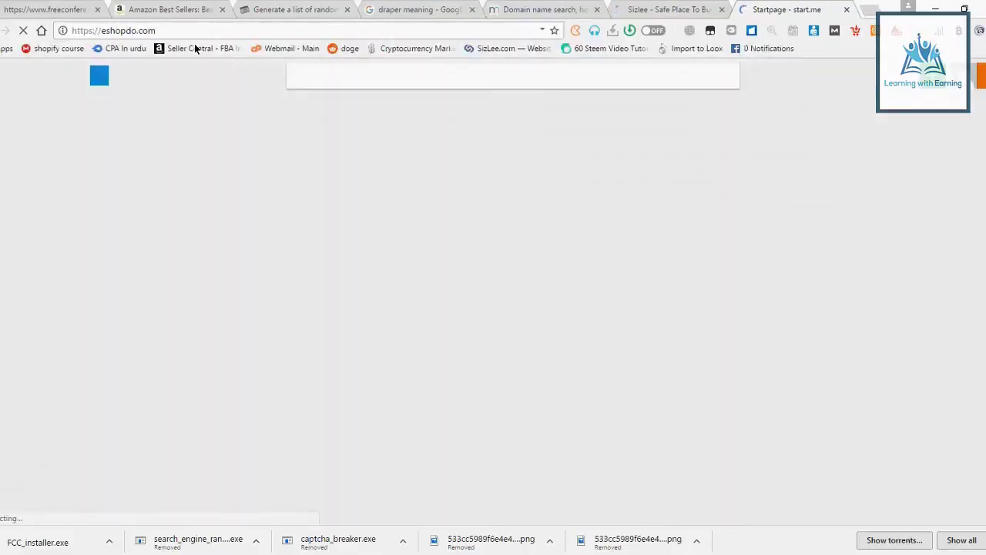
Look over the SizLee store's address and home page, and bring up the Eshopdo store.
key(ctrl+shift+Tab)
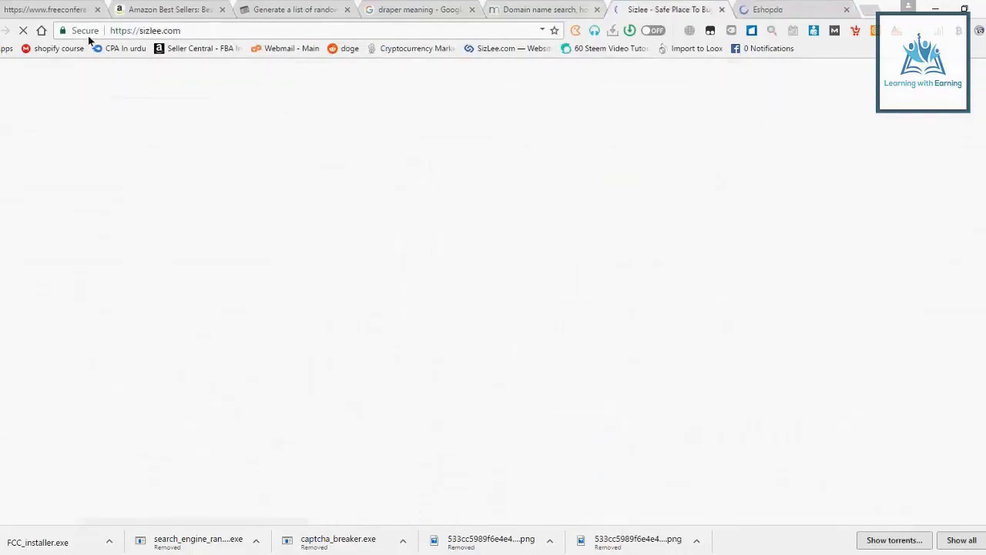
click(142, 31)
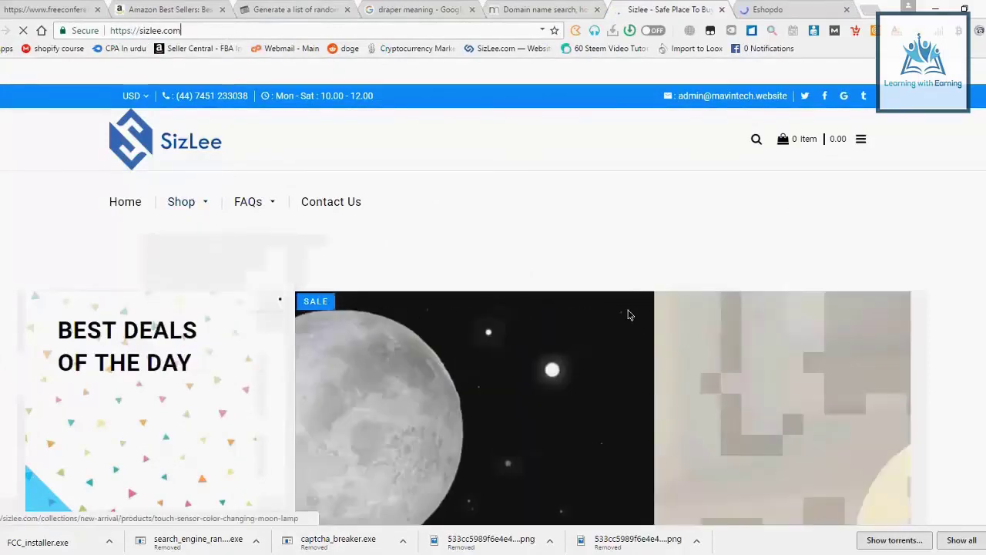
scroll(626, 306, down, 4)
scroll(622, 302, down, 1)
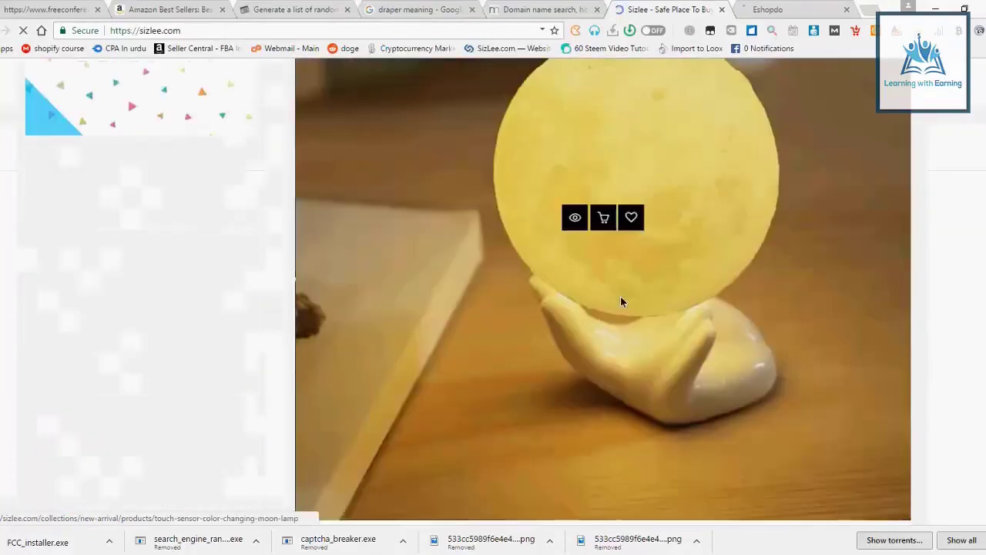
scroll(622, 301, up, 2)
scroll(621, 301, up, 2)
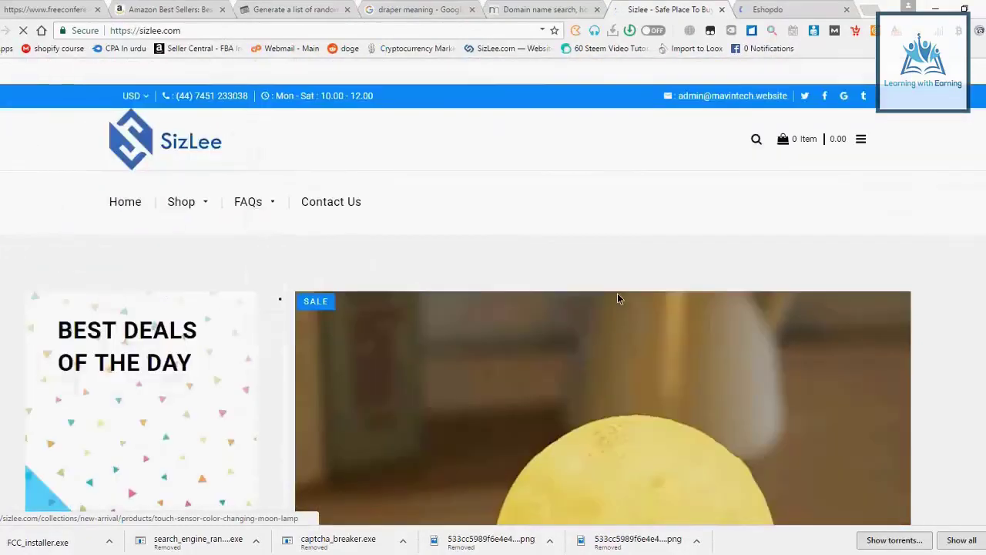
click(759, 9)
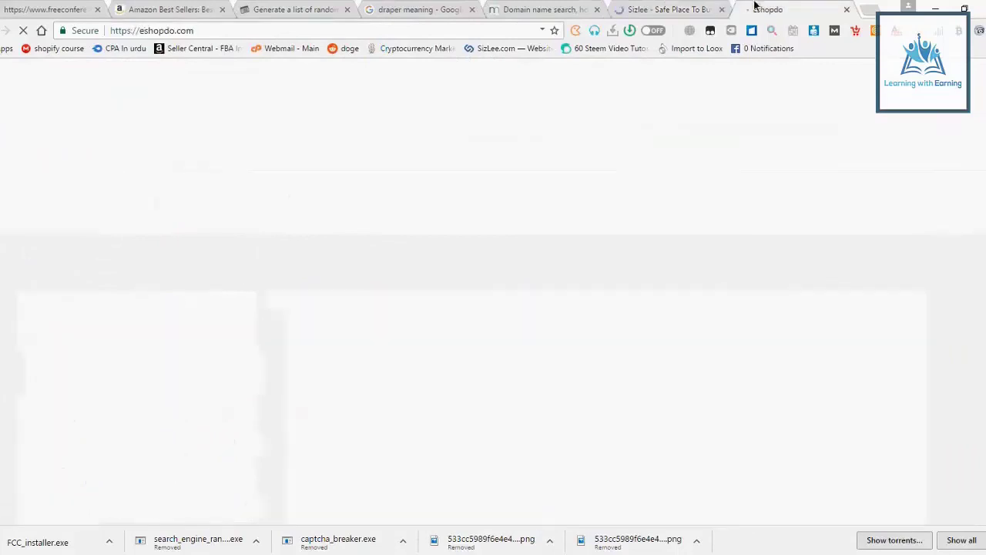
Return to the SizLee store and highlight the sizlee.com domain in its address as a one-word name example.
click(661, 9)
key(Return)
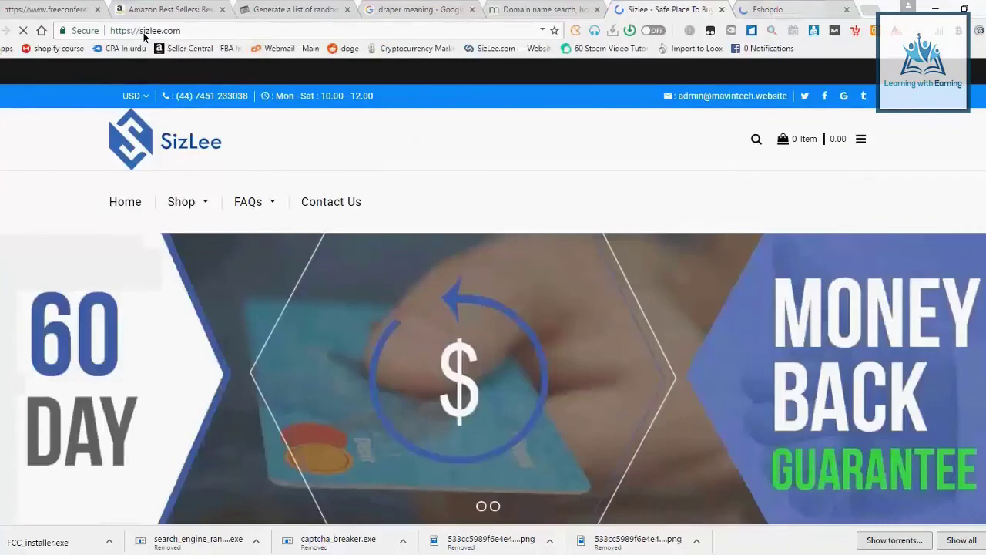
drag(140, 31, 171, 31)
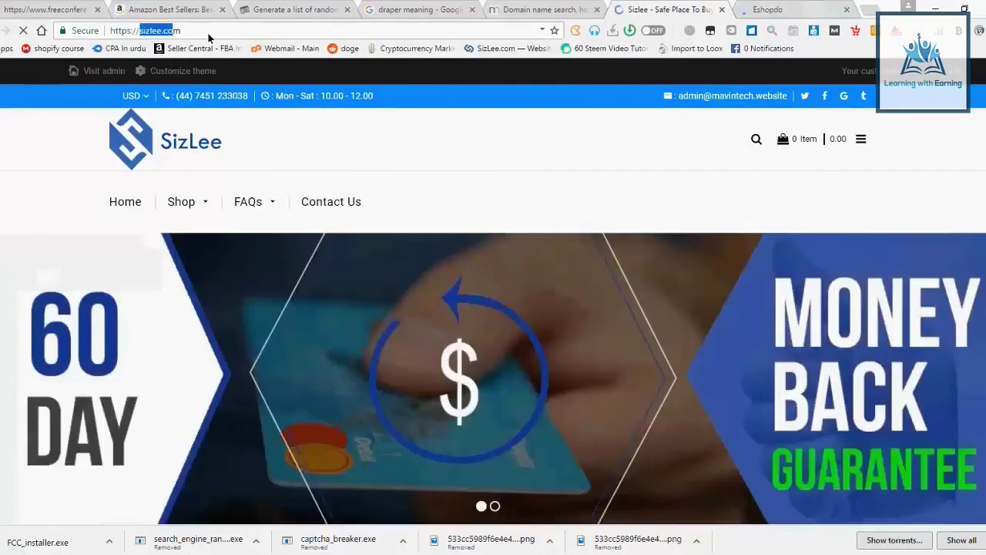
View the Eshopdo store, and close both example store tabs to return to the drappre results on Name Mesh.
key(ctrl+Tab)
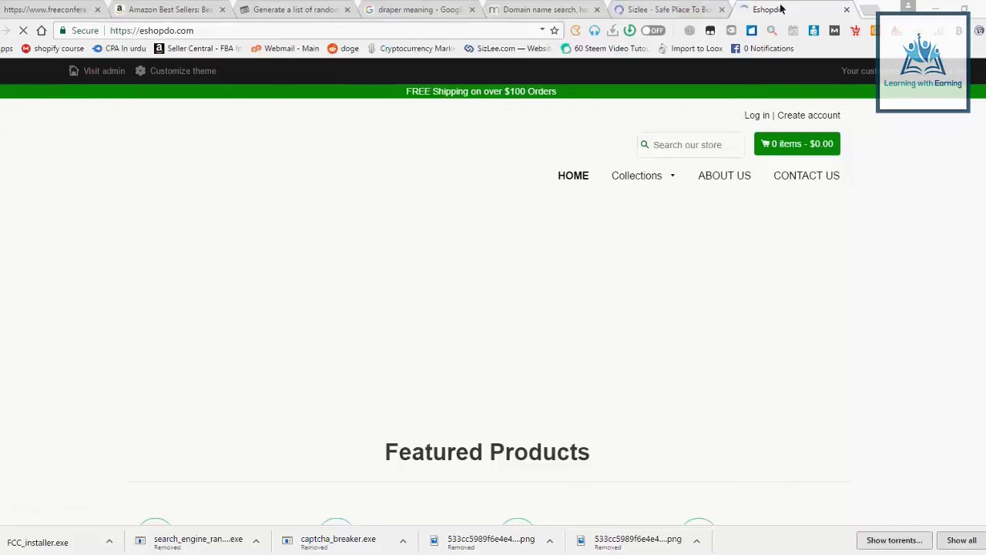
click(847, 9)
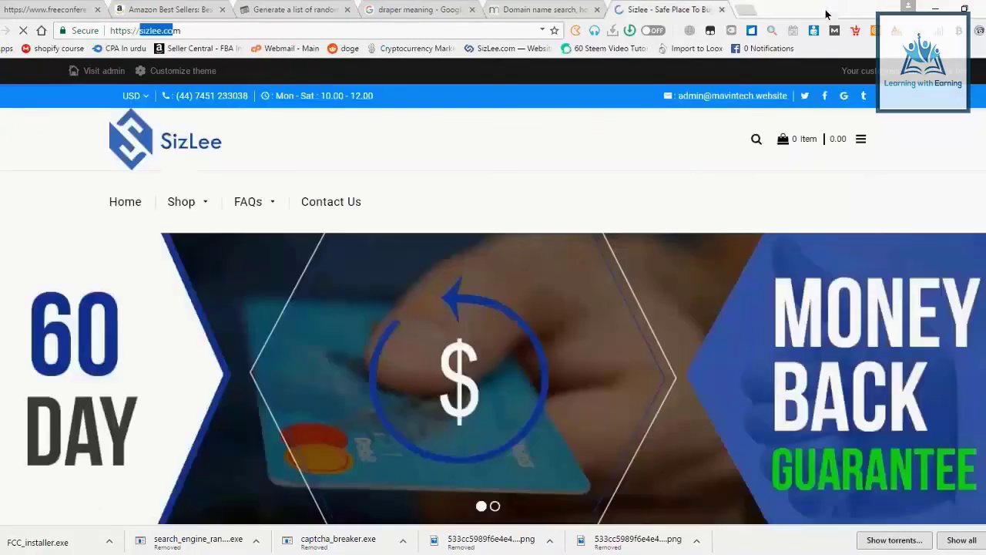
click(551, 13)
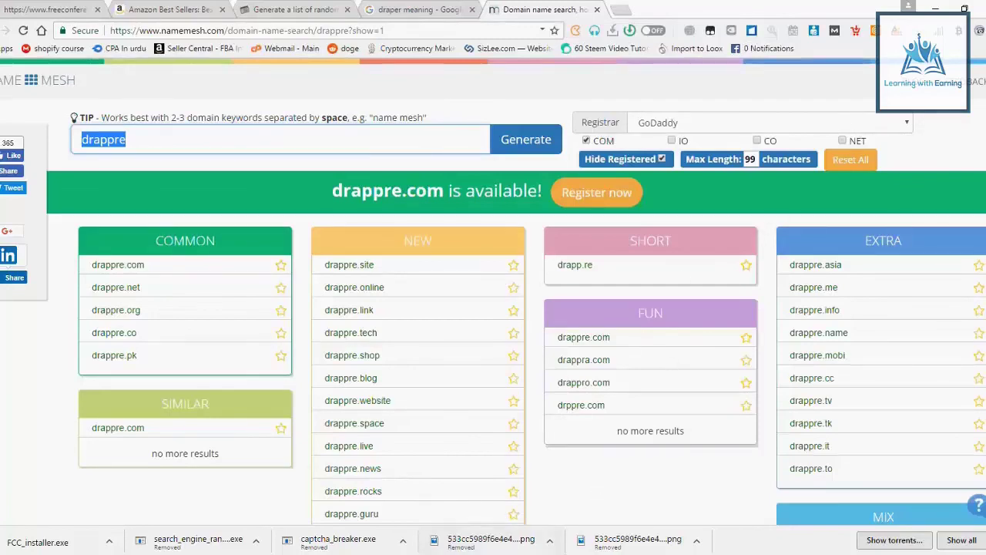
Switch to the Classes.txt notes in Notepad and highlight the lines from "Niche Selection" to "-just one word store name" for review.
click(441, 521)
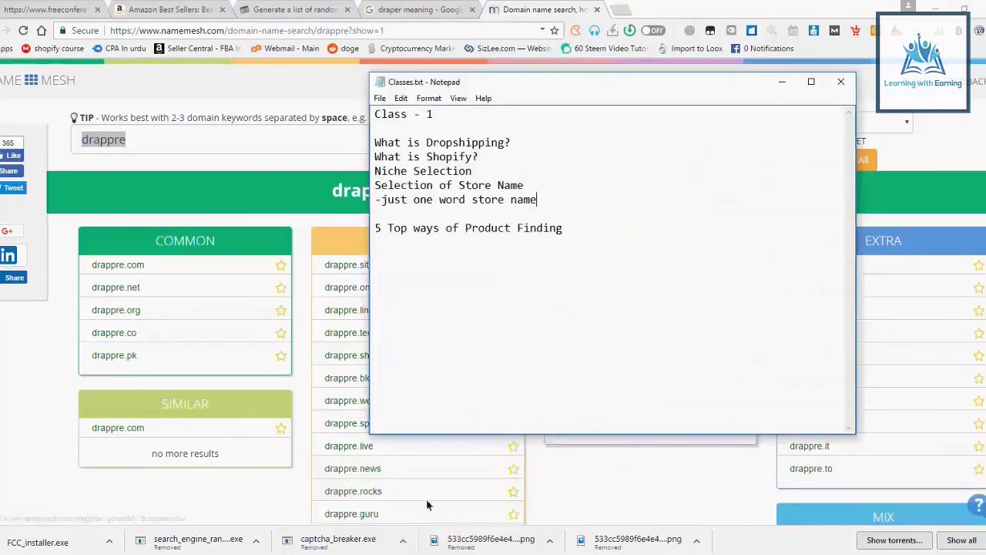
drag(375, 198, 384, 191)
drag(543, 203, 377, 175)
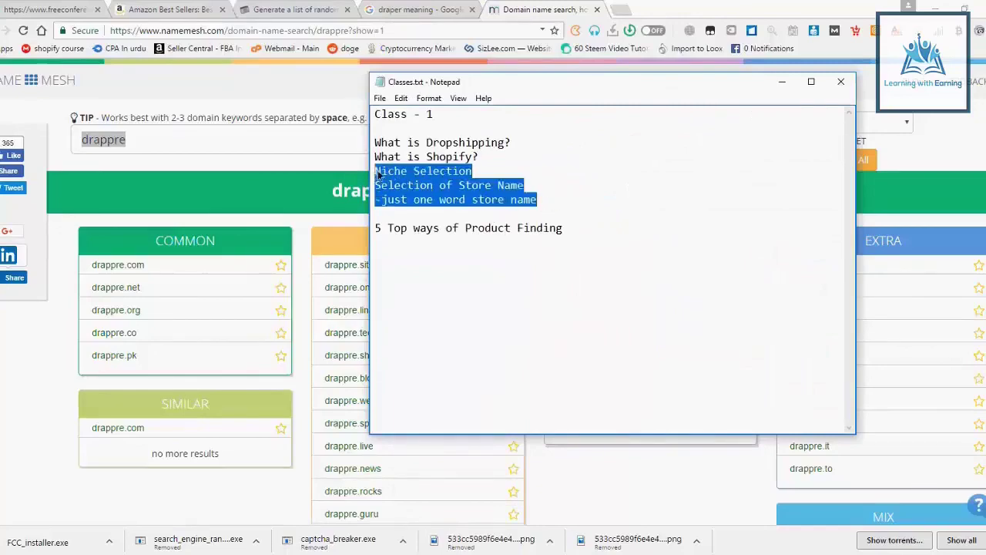
click(511, 230)
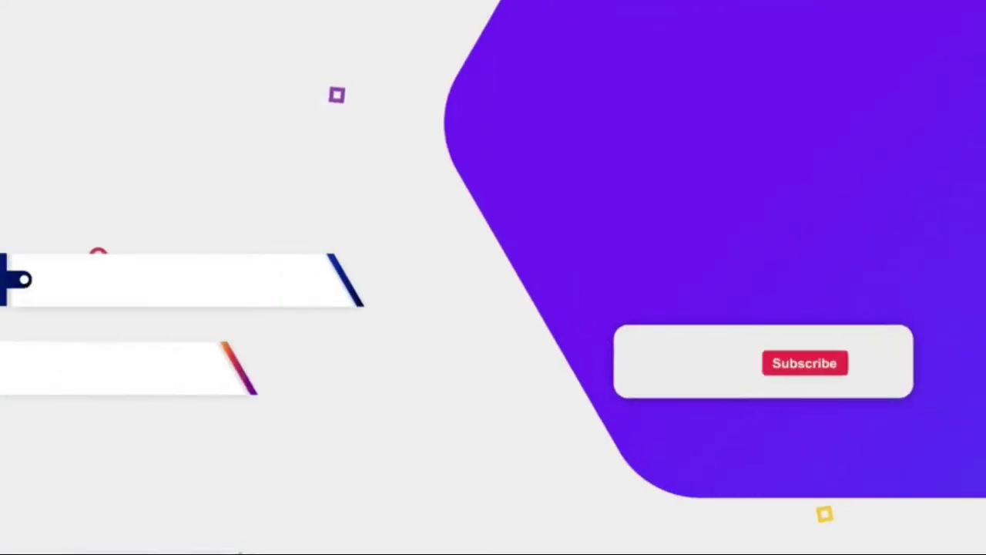